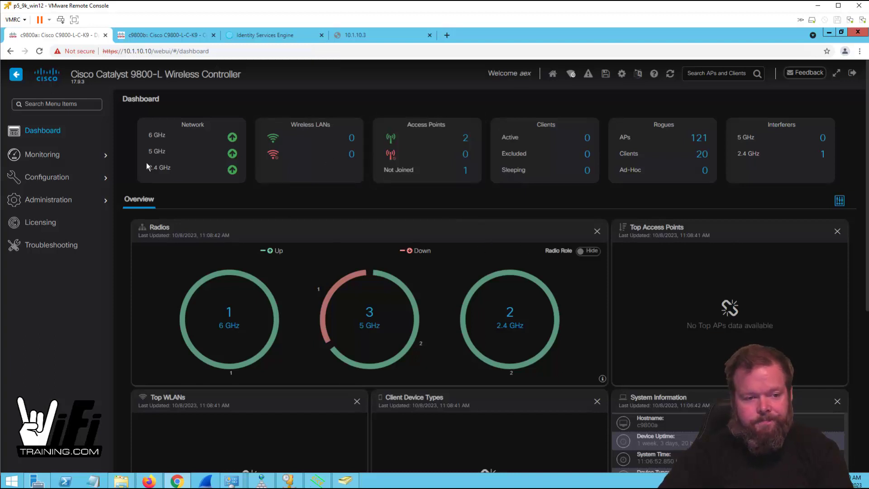
# - Go to the Policy profiles page under Tags & Profiles, which lists only default-policy-profile
pyautogui.moveTo(90, 178)
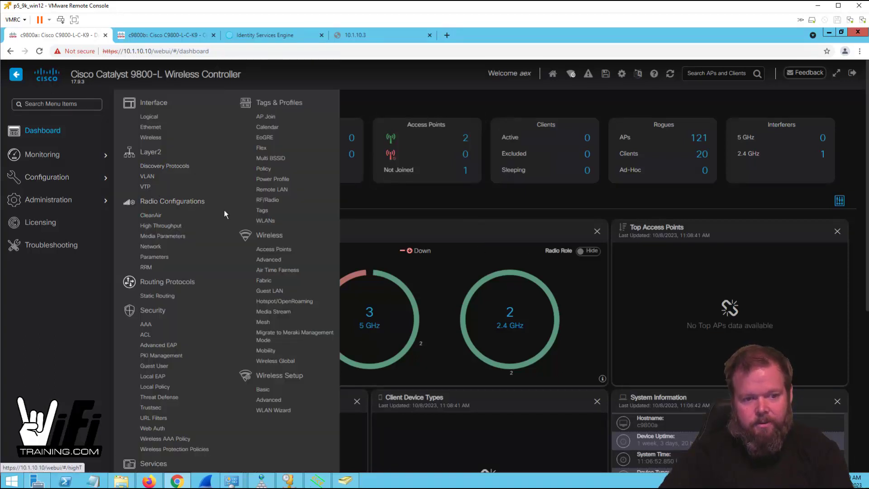
pyautogui.click(268, 170)
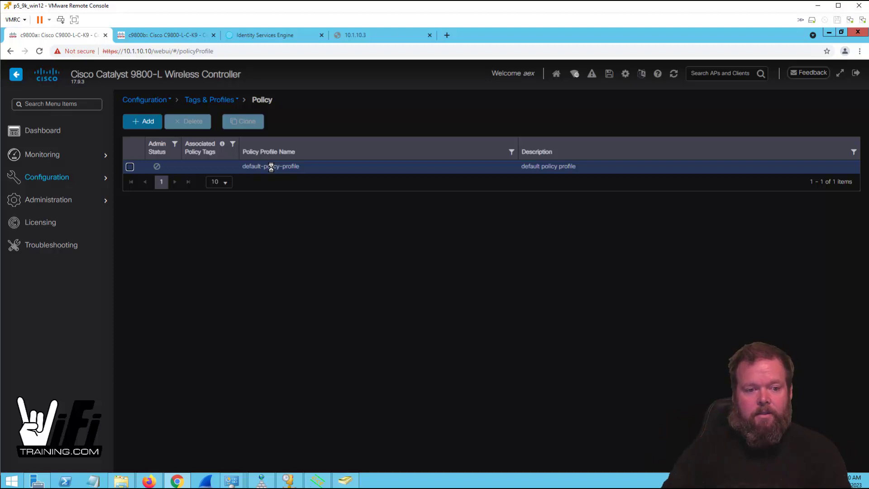
# - Add an enabled policy profile WiFiTraining_pp, described 'WiFiTraining default Policy Profile'
pyautogui.click(149, 121)
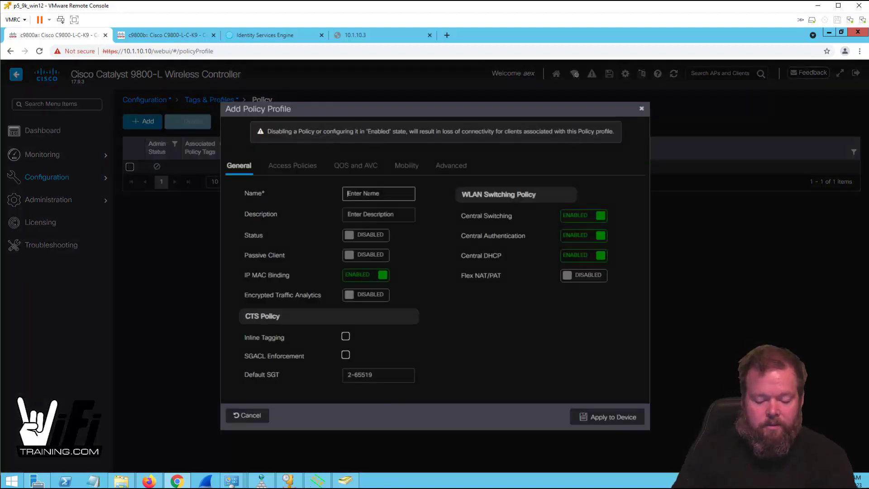
pyautogui.write('WT_Dat')
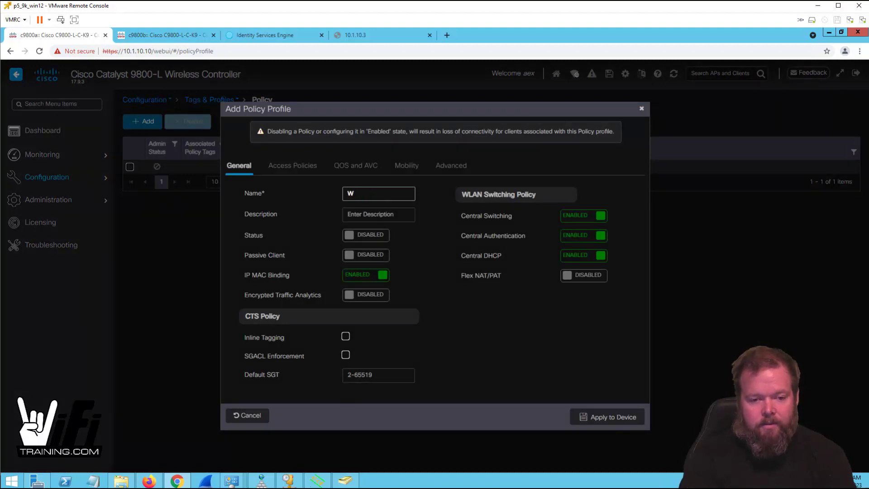
pyautogui.write('ining_')
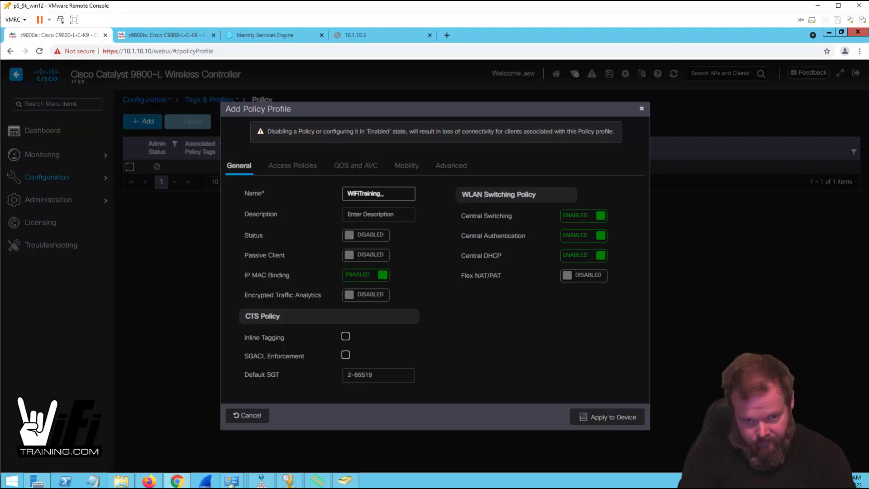
pyautogui.write('pp')
pyautogui.click(378, 214)
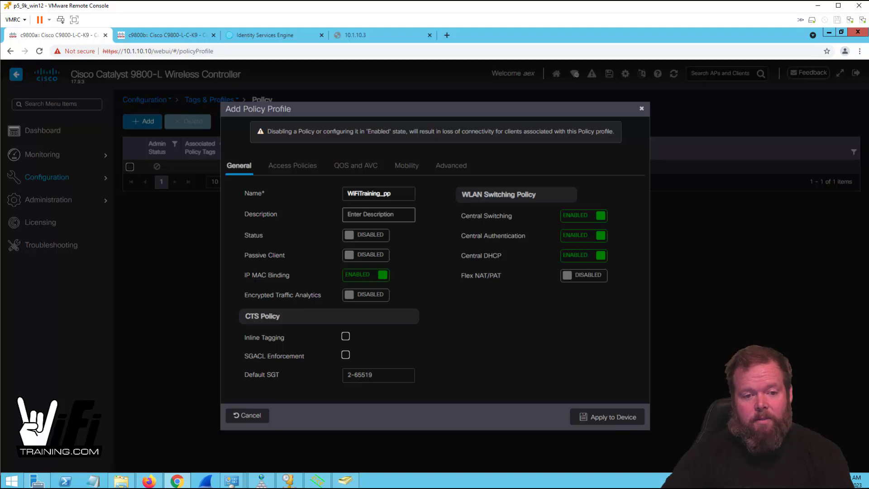
pyautogui.click(371, 236)
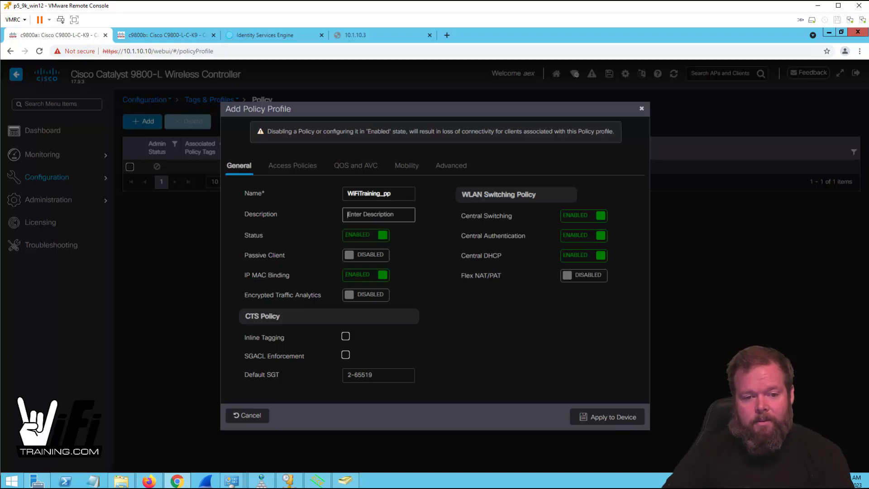
pyautogui.write('WiFiT')
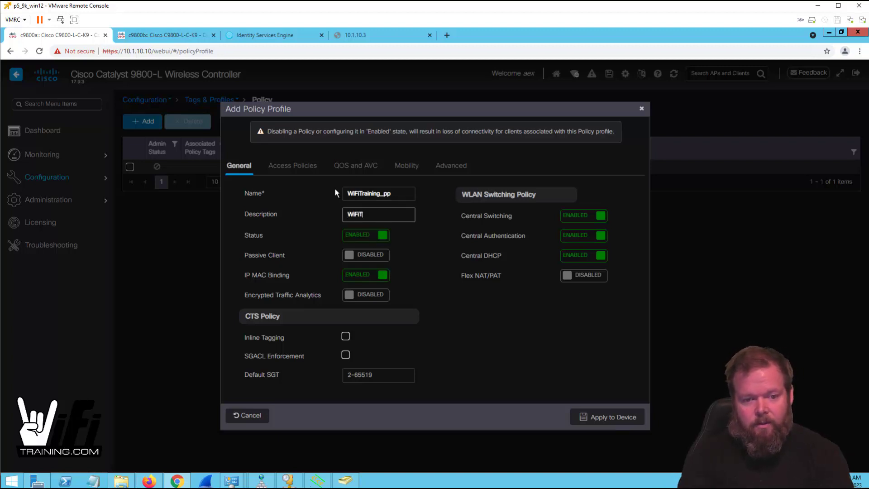
pyautogui.write('raining defa')
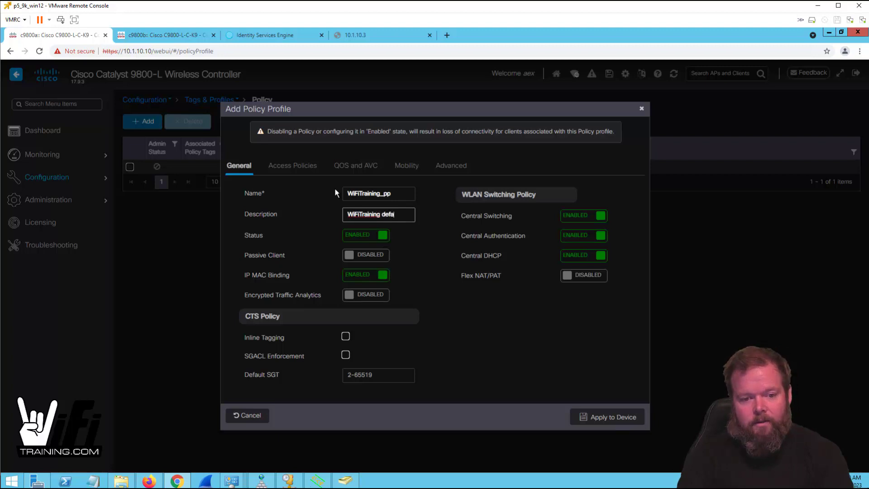
pyautogui.write('ult Policy Profile')
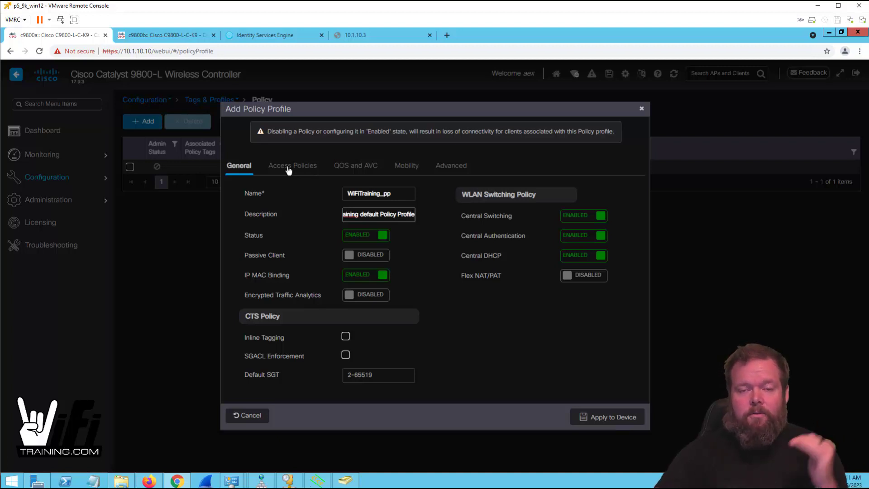
pyautogui.click(287, 167)
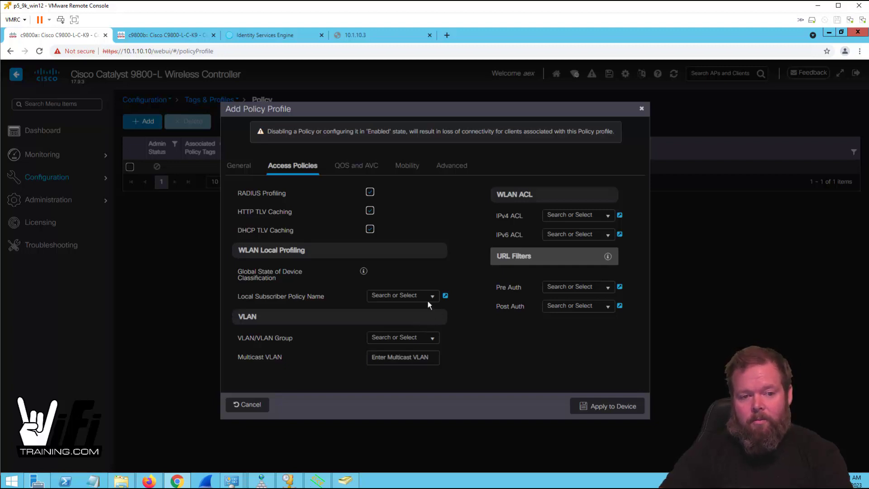
# - Choose the 'data' VLAN for the profile on the Access Policies tab
pyautogui.click(429, 338)
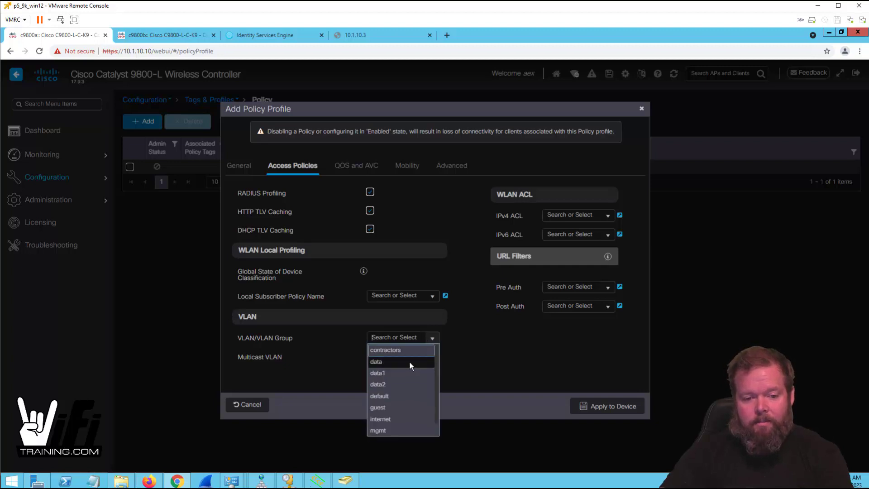
pyautogui.click(405, 362)
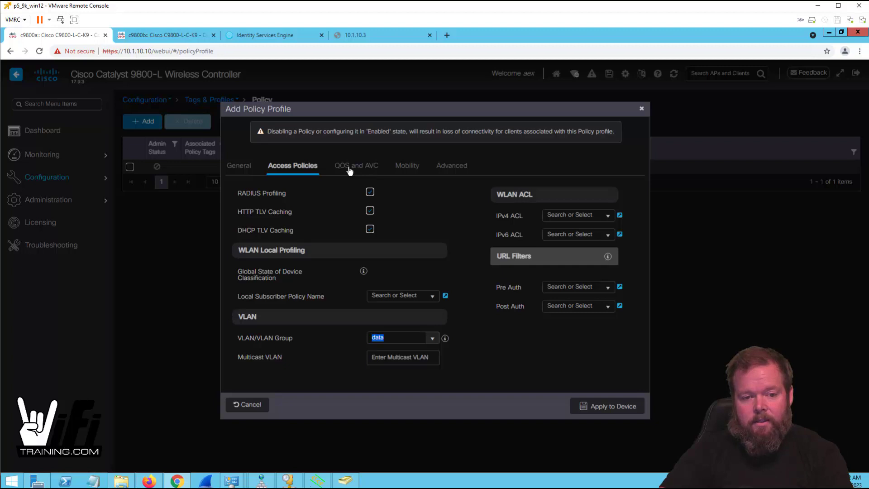
pyautogui.click(364, 167)
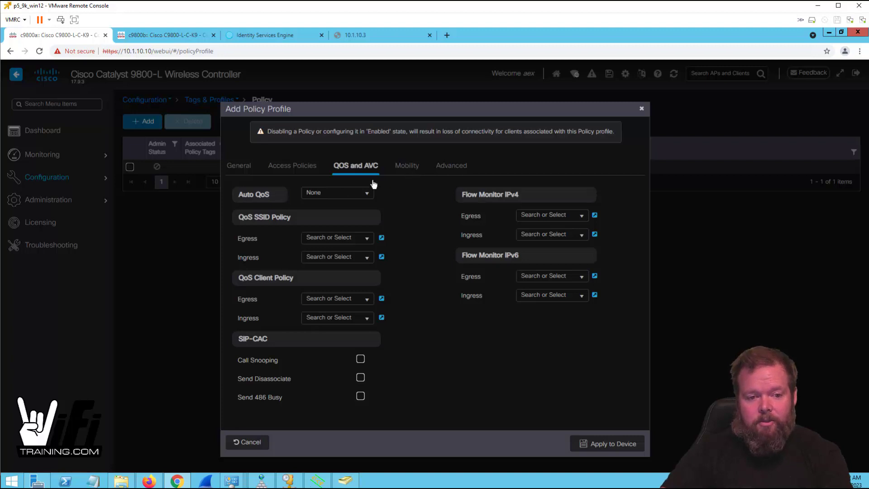
# - Leave Auto QoS at None and review the Mobility settings
pyautogui.click(367, 195)
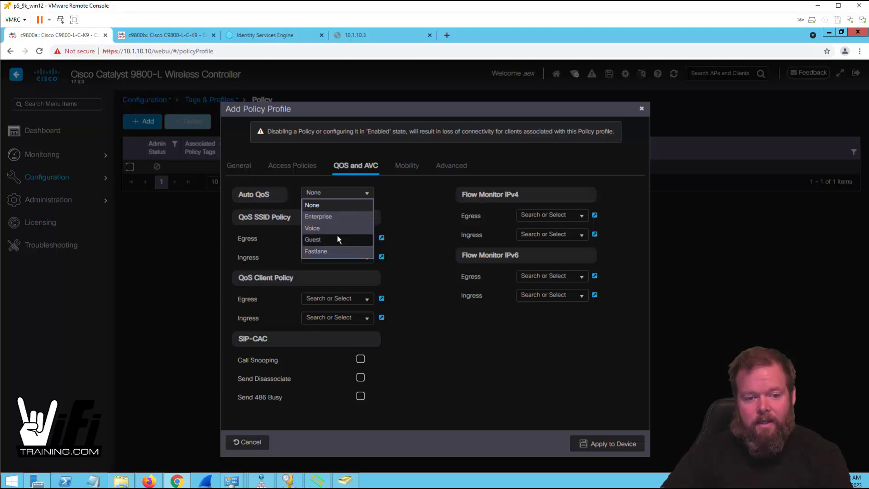
pyautogui.click(406, 213)
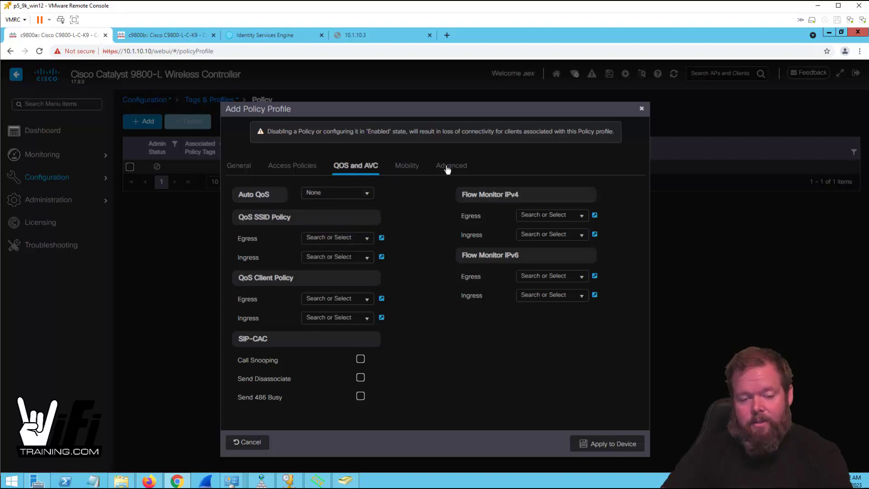
pyautogui.click(411, 167)
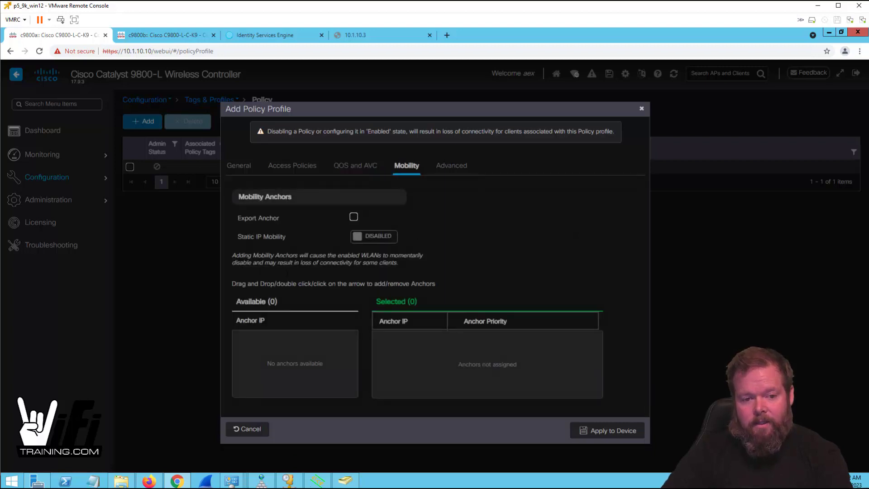
# - Select the current 1800 Session Timeout value on the Advanced tab
pyautogui.click(453, 166)
pyautogui.click(396, 216)
pyautogui.moveTo(357, 216); pyautogui.dragTo(303, 212)
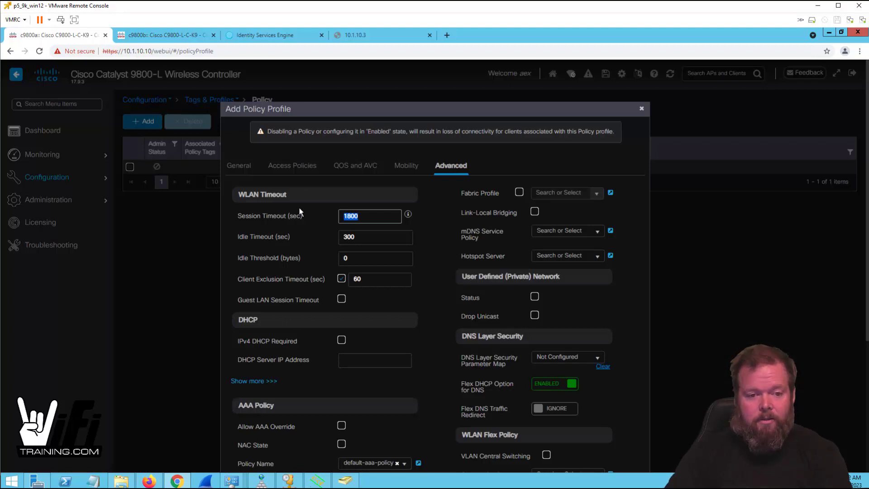
# - Enter Session Timeout 86400, Client Exclusion Timeout 180, and tick IPv4 DHCP Required
pyautogui.write('0')
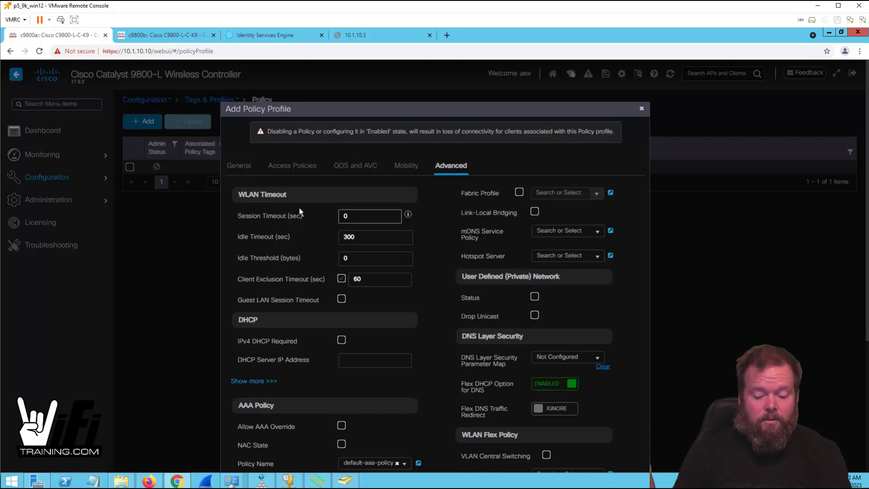
pyautogui.press('BackSpace')
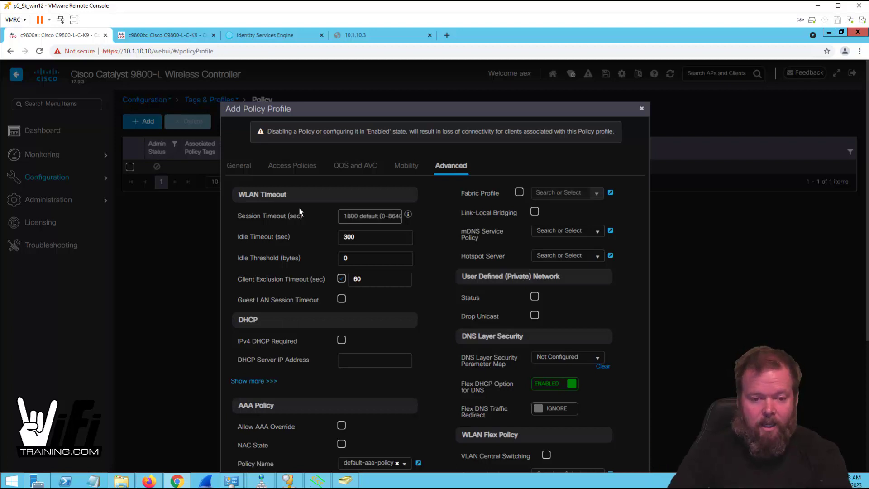
pyautogui.write('86400')
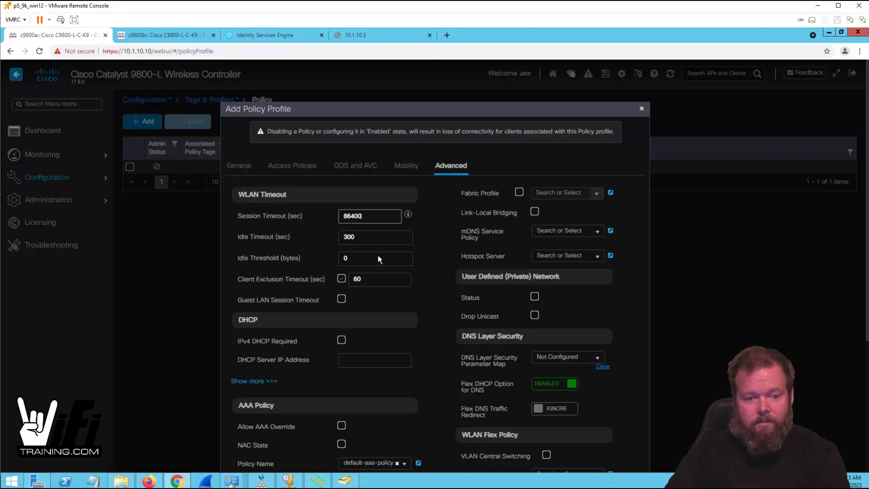
pyautogui.doubleClick(358, 280)
pyautogui.write('180')
pyautogui.click(342, 339)
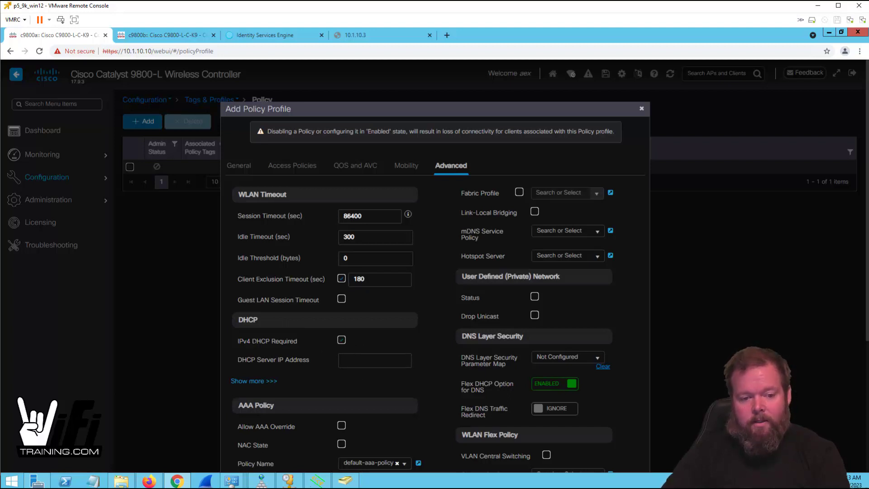
pyautogui.scroll(-1, 224, 349)
# - Check the DHCP options, leaving IPv4 DHCP Required turned on
pyautogui.click(248, 338)
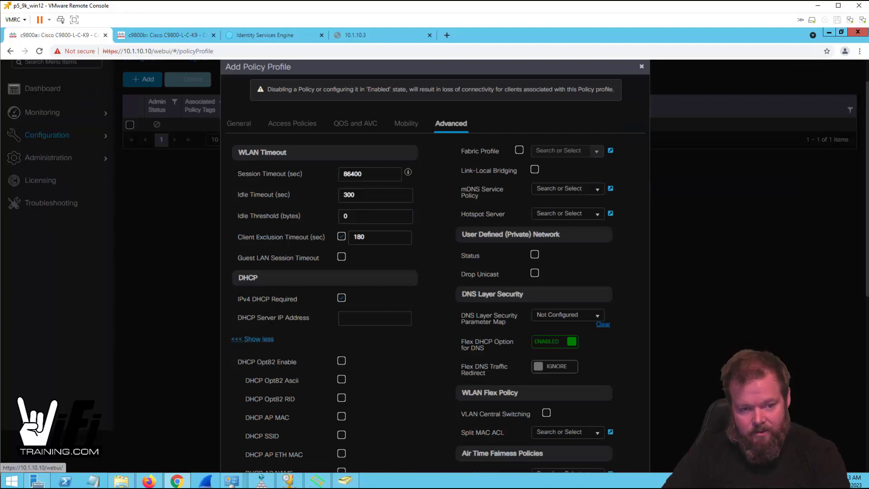
pyautogui.click(266, 339)
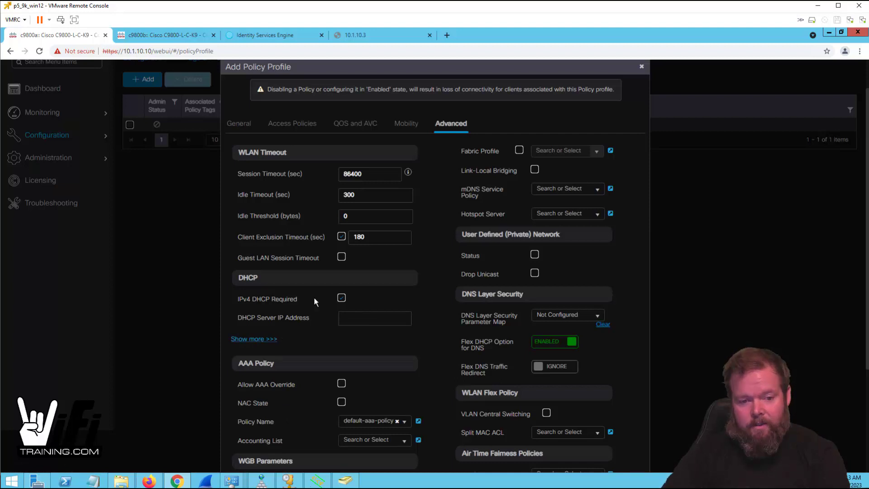
pyautogui.click(340, 301)
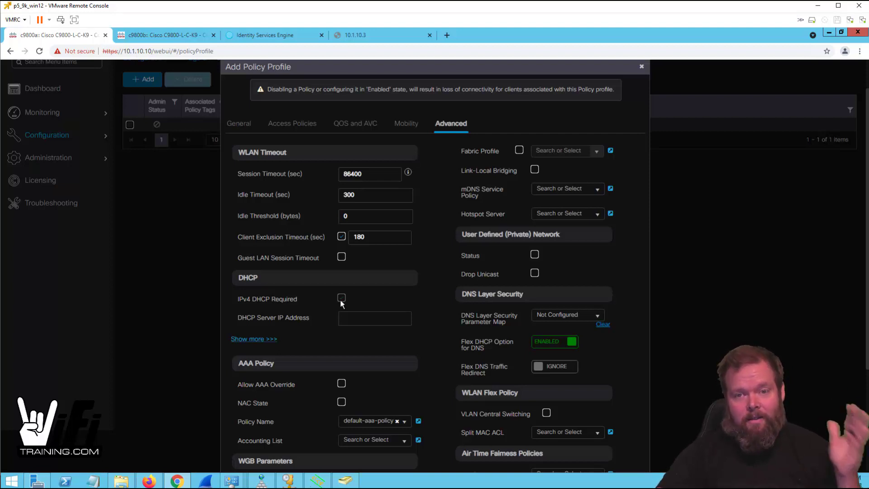
pyautogui.click(341, 297)
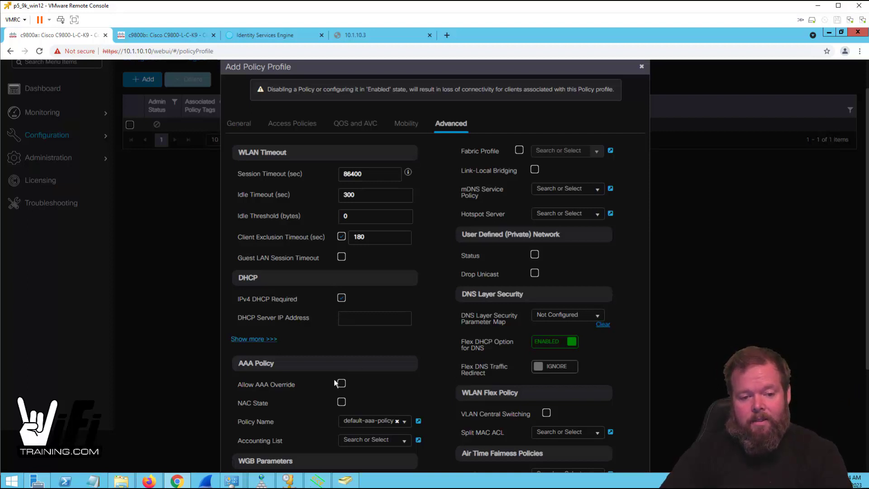
pyautogui.scroll(-2, 333, 303)
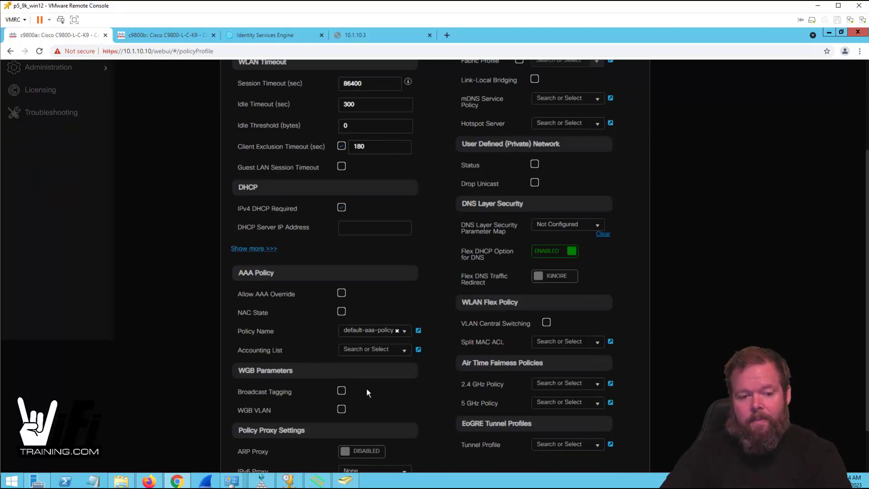
pyautogui.scroll(-2, 367, 392)
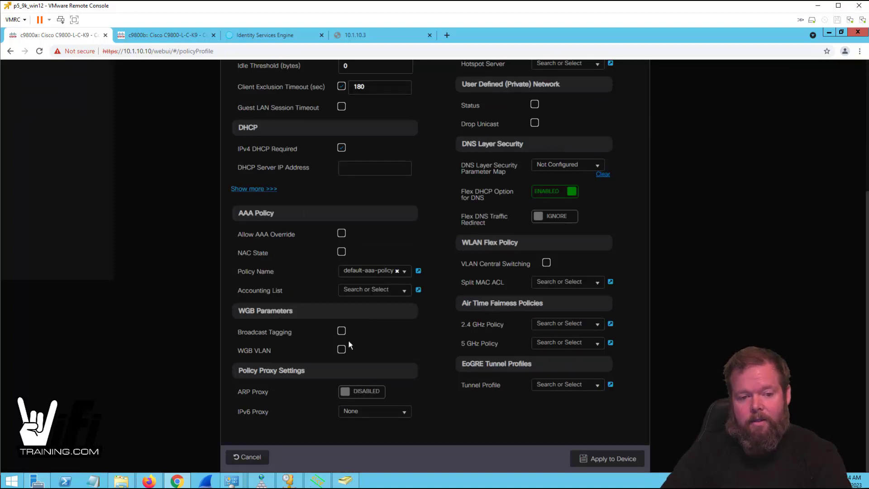
# - Enable ARP Proxy and apply the WiFiTraining_pp profile to the device
pyautogui.click(357, 392)
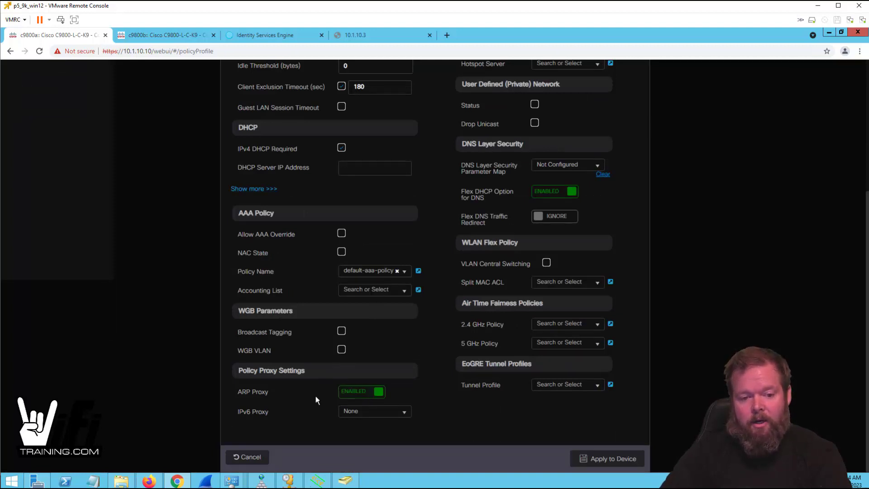
pyautogui.moveTo(310, 369); pyautogui.dragTo(221, 367)
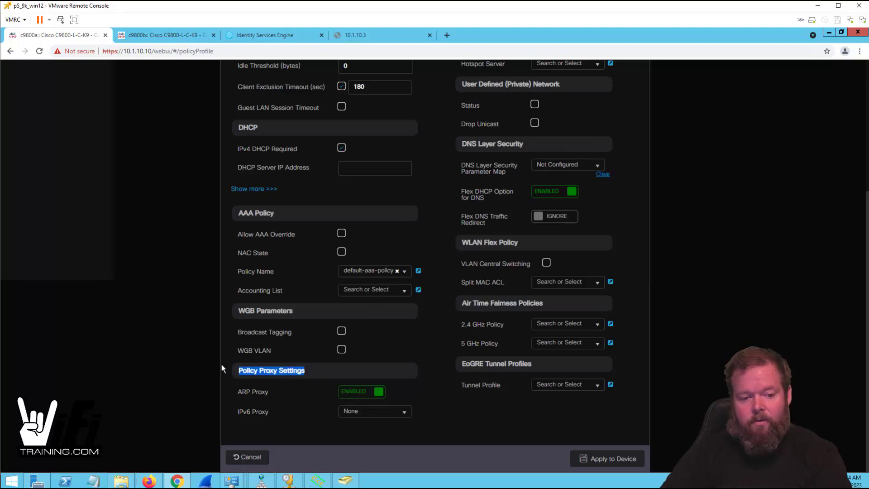
pyautogui.moveTo(275, 393); pyautogui.dragTo(237, 392)
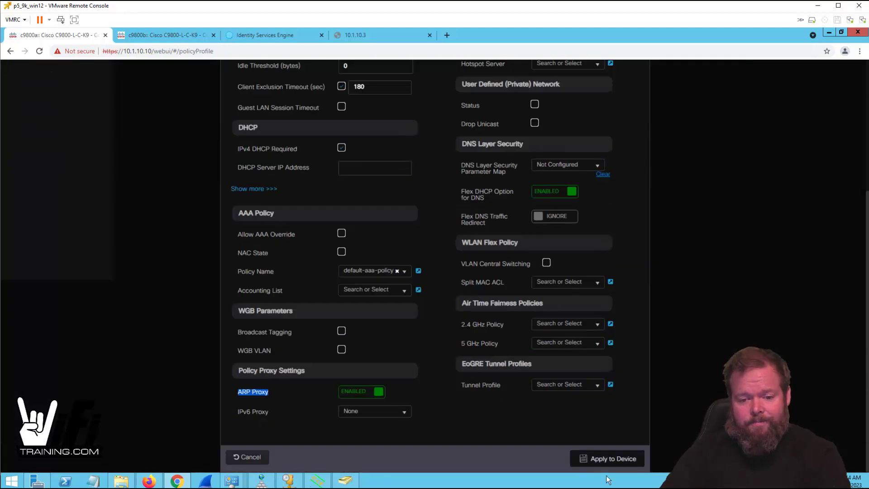
pyautogui.click(621, 459)
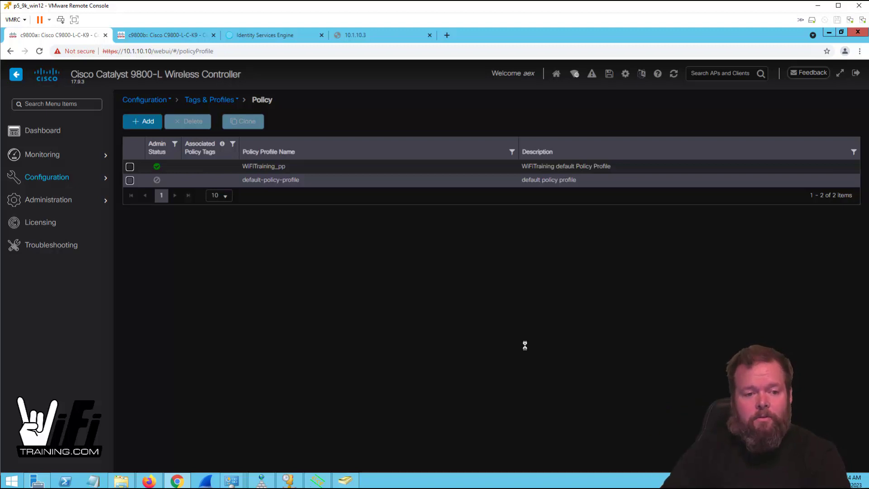
# - Add a WLAN with profile name and SSID WiFiTraining, WLAN ID 1, status Enabled
pyautogui.click(204, 105)
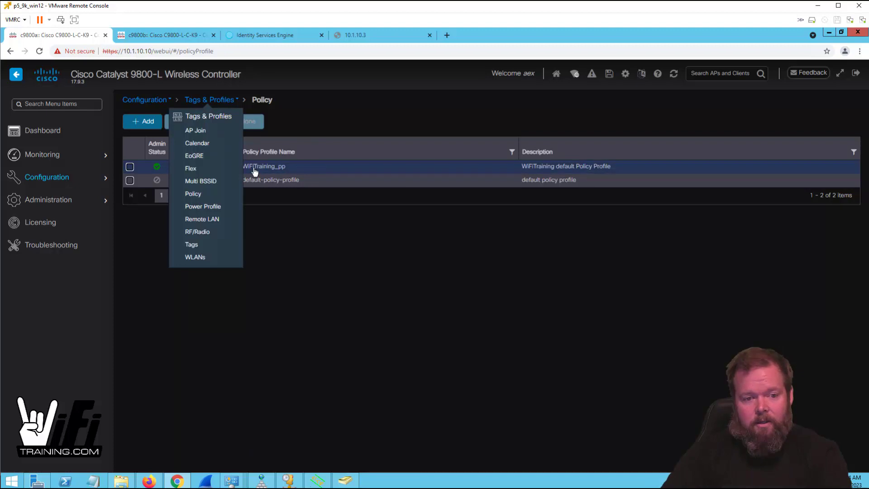
pyautogui.click(196, 257)
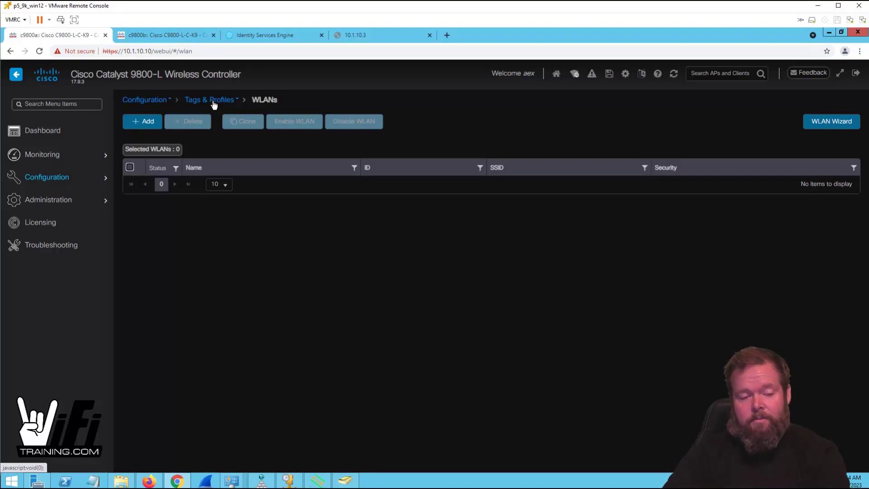
pyautogui.click(151, 122)
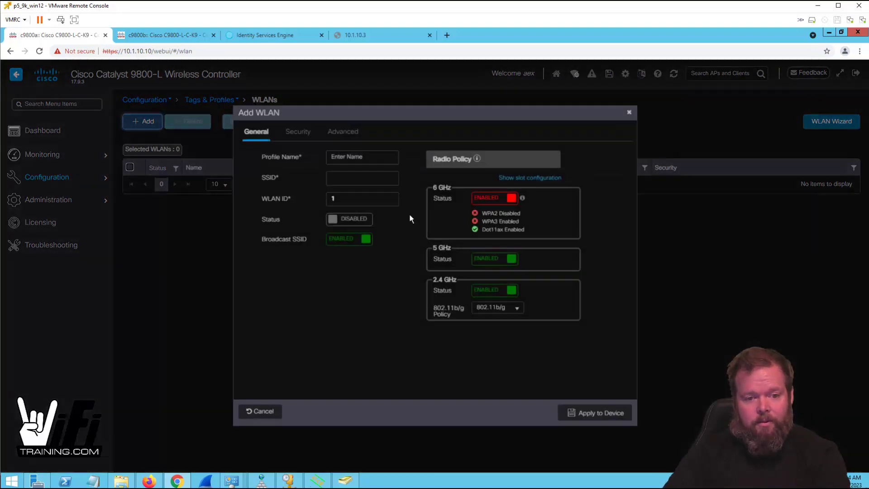
pyautogui.click(357, 156)
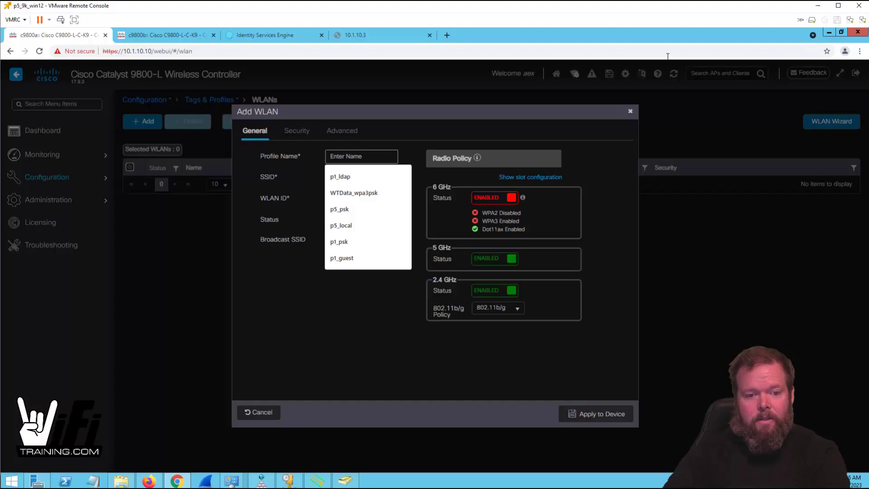
pyautogui.write('Wi')
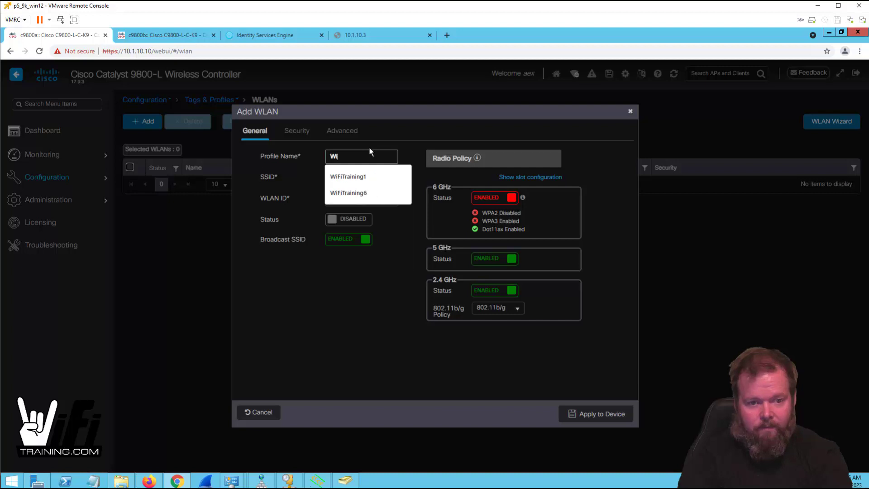
pyautogui.write('FiTraining')
pyautogui.press('Tab')
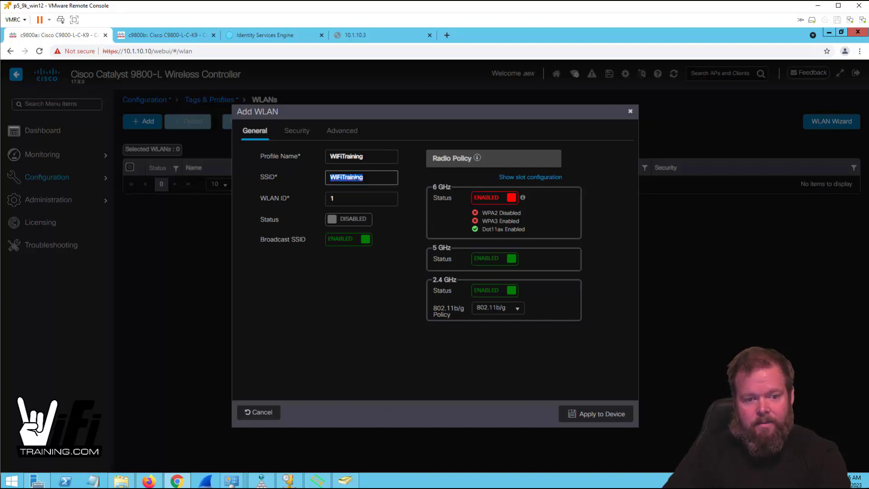
pyautogui.click(373, 224)
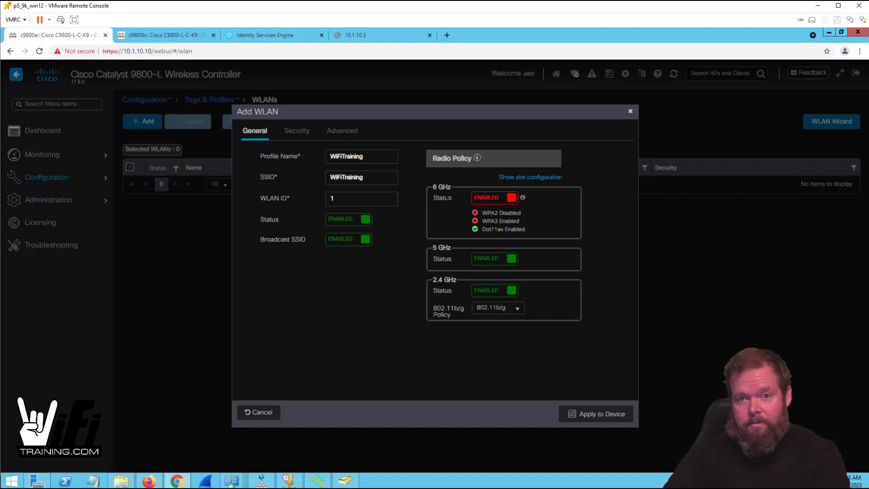
# - Disable the 2.4 GHz radio, keeping 6 GHz and 5 GHz enabled
pyautogui.moveTo(520, 221); pyautogui.dragTo(455, 227)
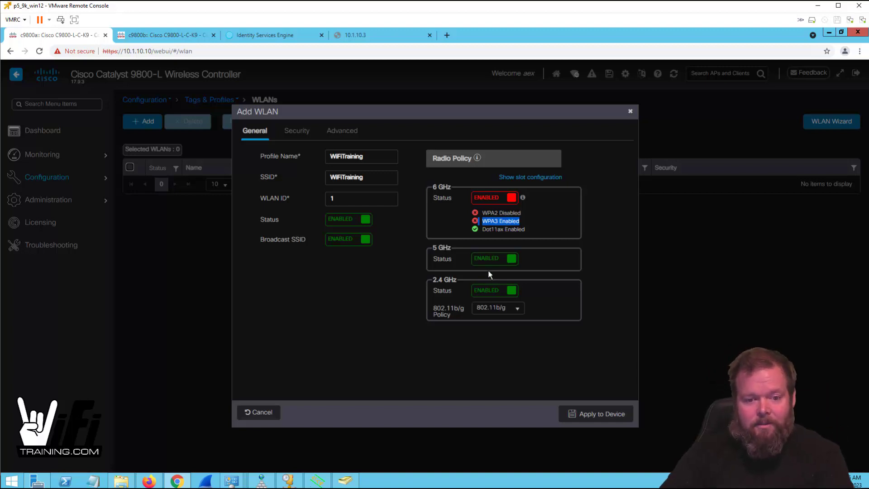
pyautogui.click(496, 292)
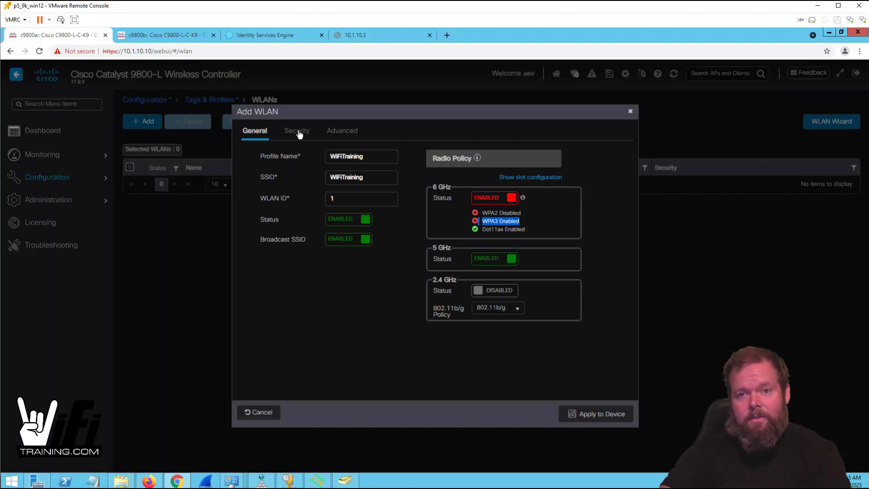
# - Choose WPA3 as the WLAN's Layer2 security on the Security tab
pyautogui.click(299, 132)
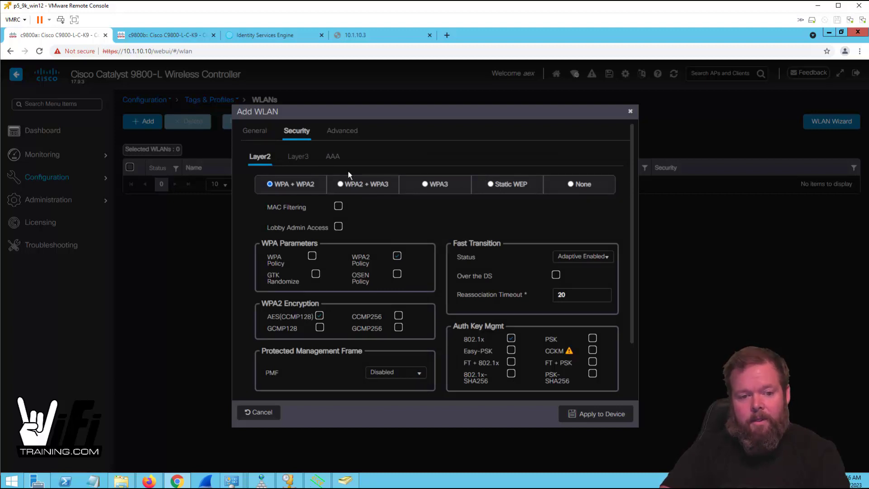
pyautogui.click(425, 184)
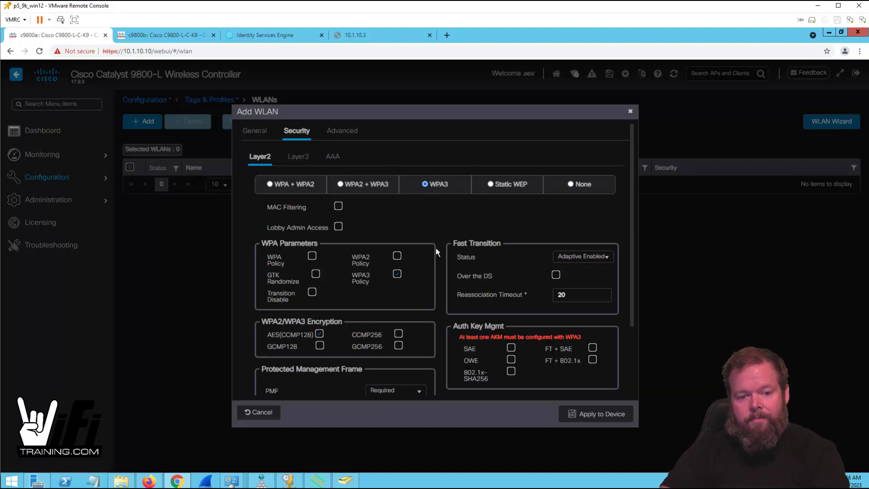
pyautogui.click(270, 185)
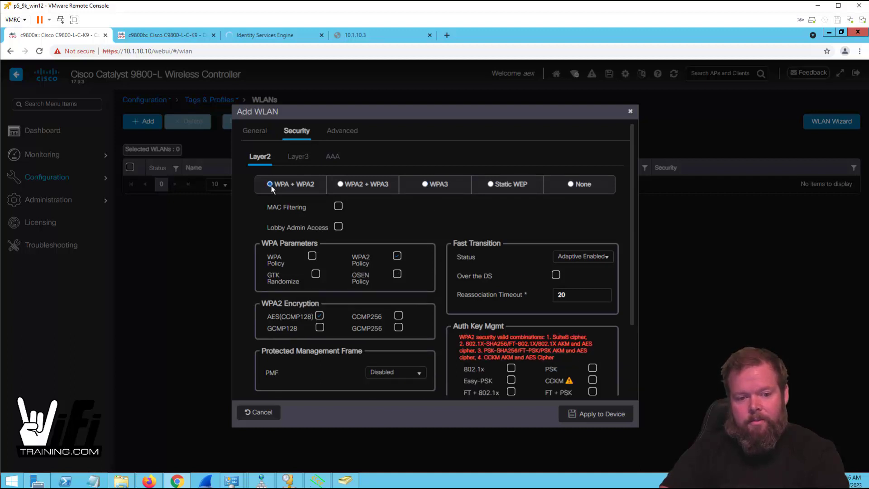
pyautogui.click(426, 184)
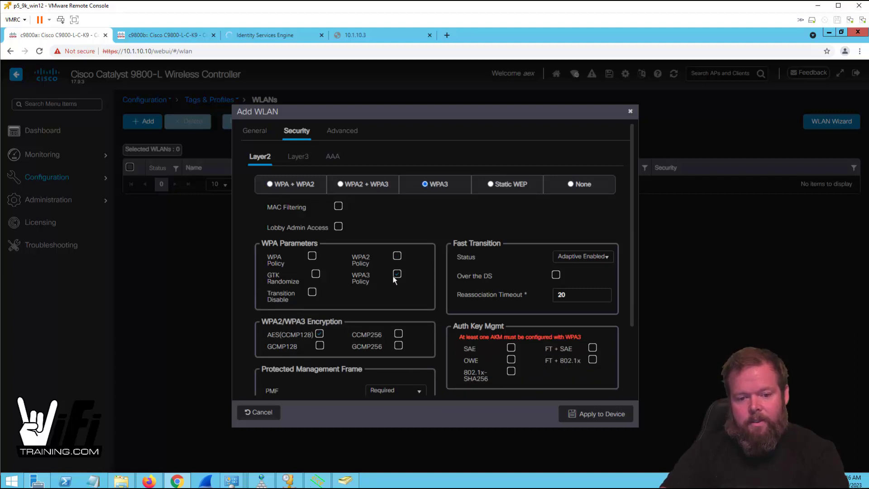
pyautogui.scroll(-1, 428, 278)
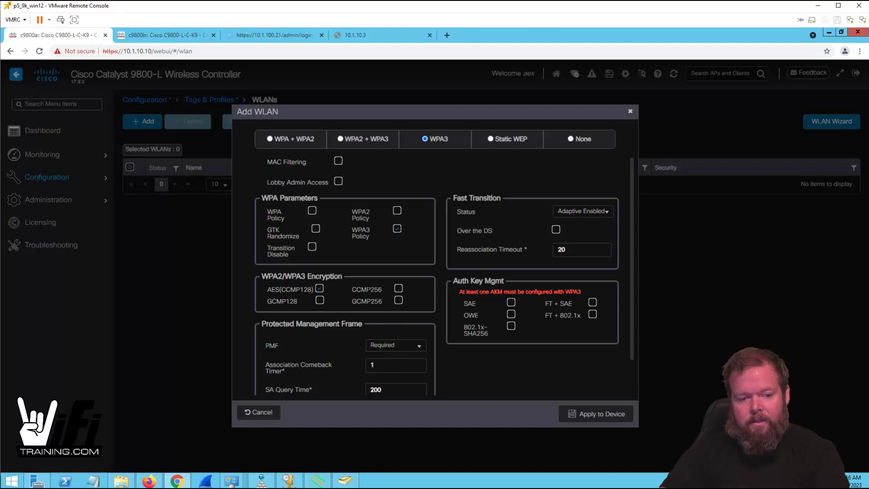
# - Switch Auth Key Mgmt to FT + SAE with Fast Transition enabled
pyautogui.click(511, 302)
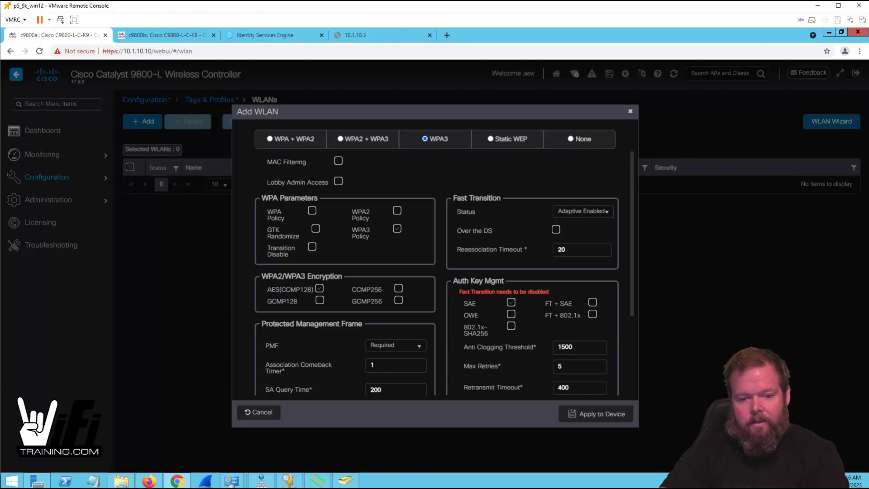
pyautogui.moveTo(458, 291); pyautogui.dragTo(563, 298)
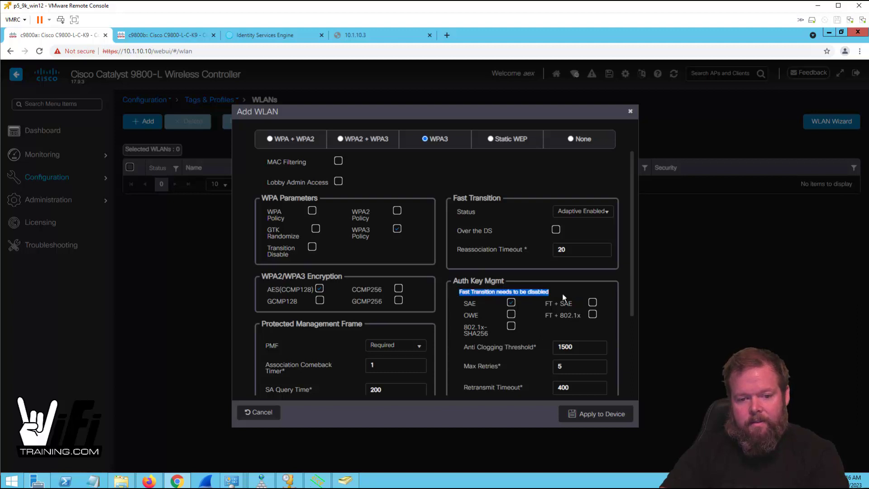
pyautogui.click(599, 215)
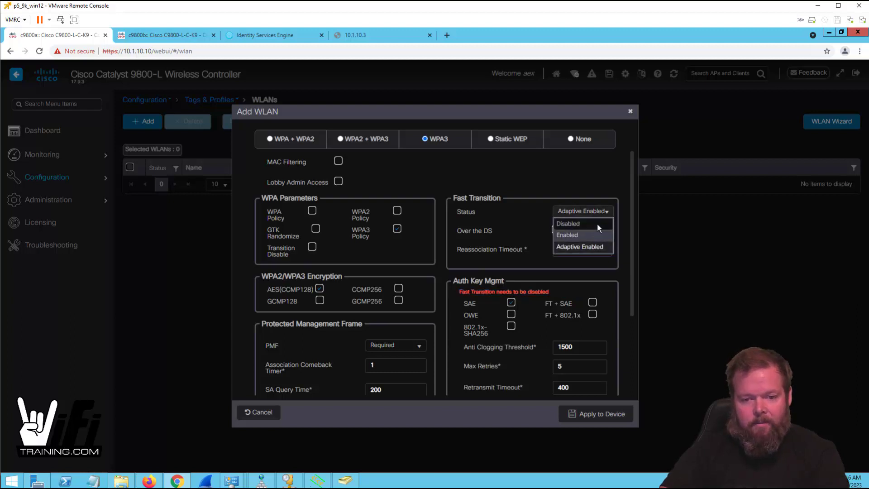
pyautogui.click(596, 224)
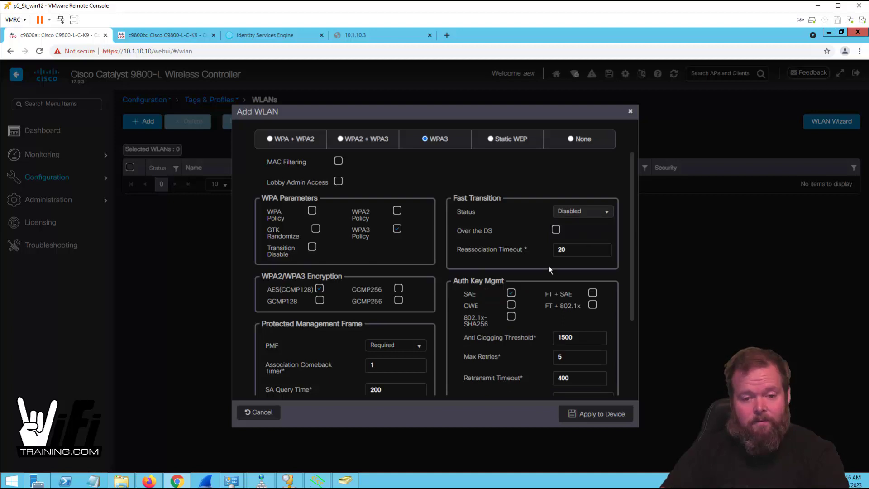
pyautogui.scroll(-1, 538, 285)
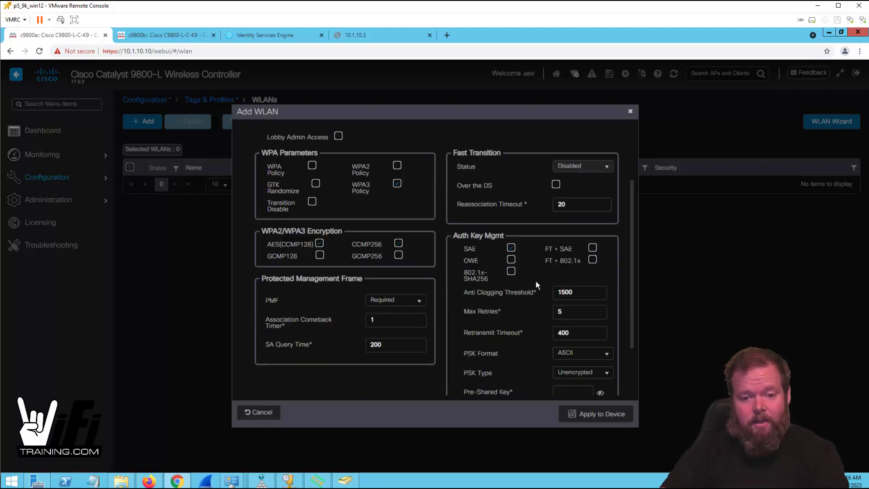
pyautogui.click(593, 248)
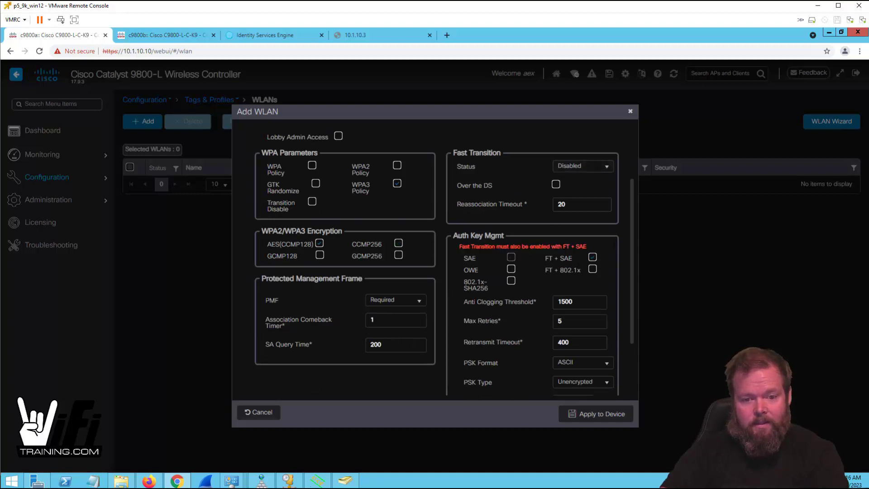
pyautogui.click(601, 166)
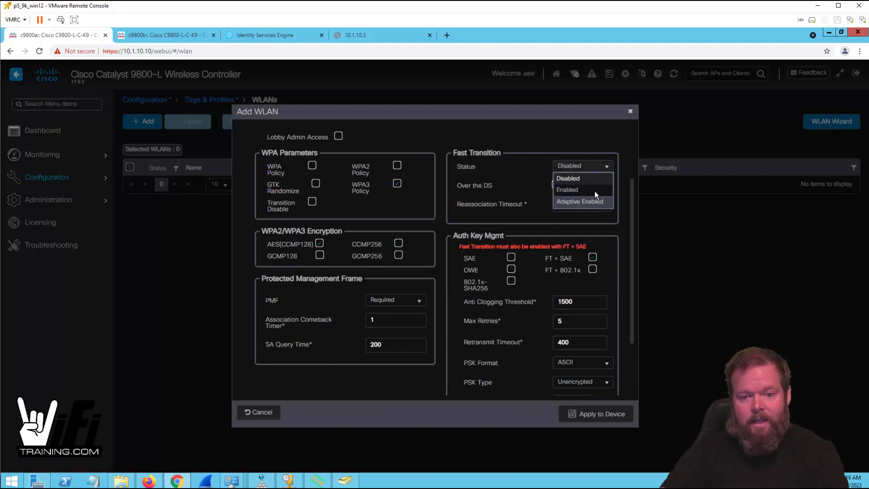
pyautogui.click(593, 190)
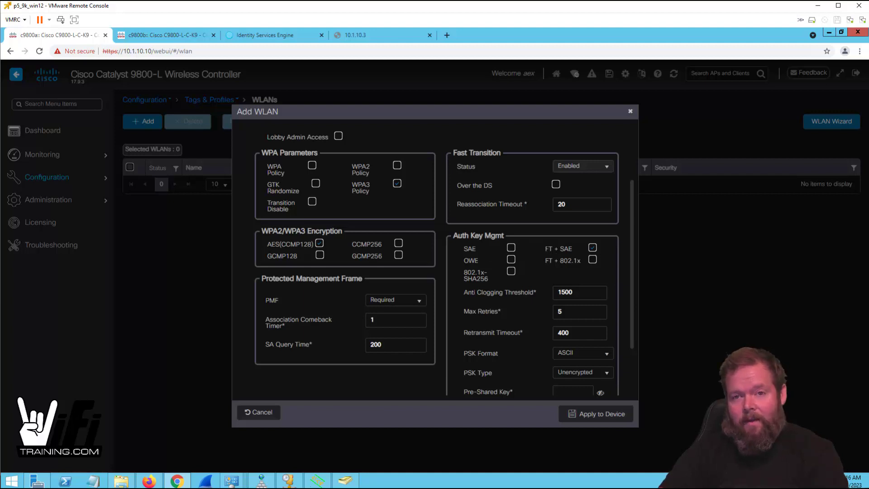
# - Keep AES(CCMP128) encryption and make sure FT + SAE stays checked
pyautogui.moveTo(544, 249); pyautogui.dragTo(572, 249)
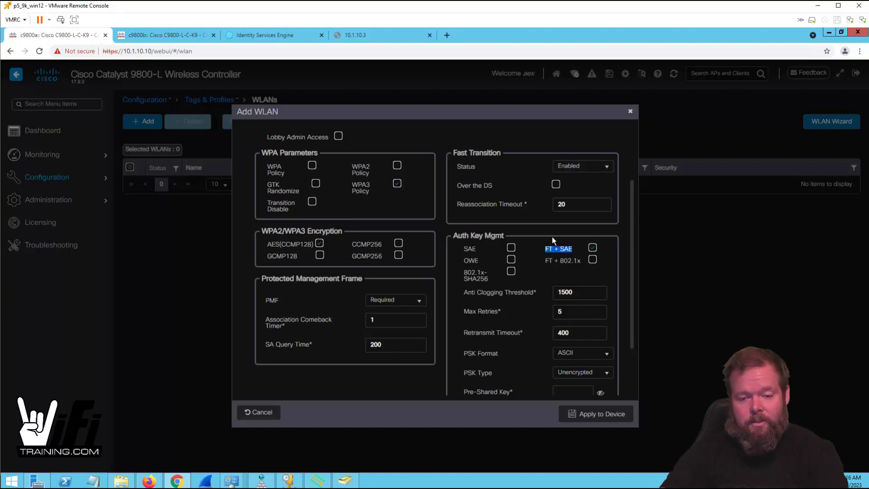
pyautogui.scroll(-2, 533, 233)
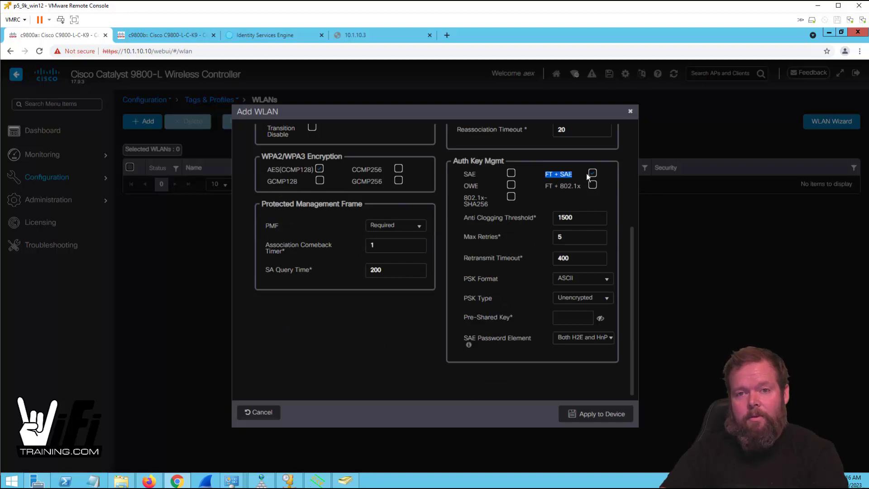
pyautogui.click(288, 221)
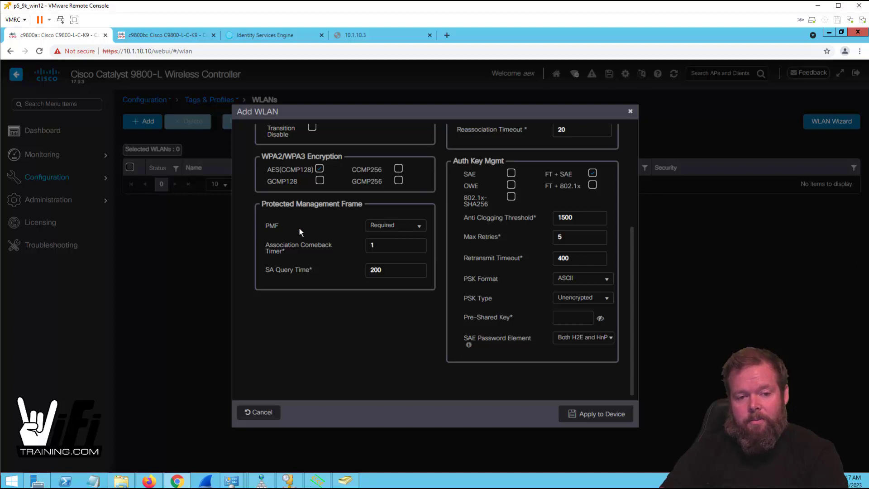
pyautogui.scroll(2, 301, 224)
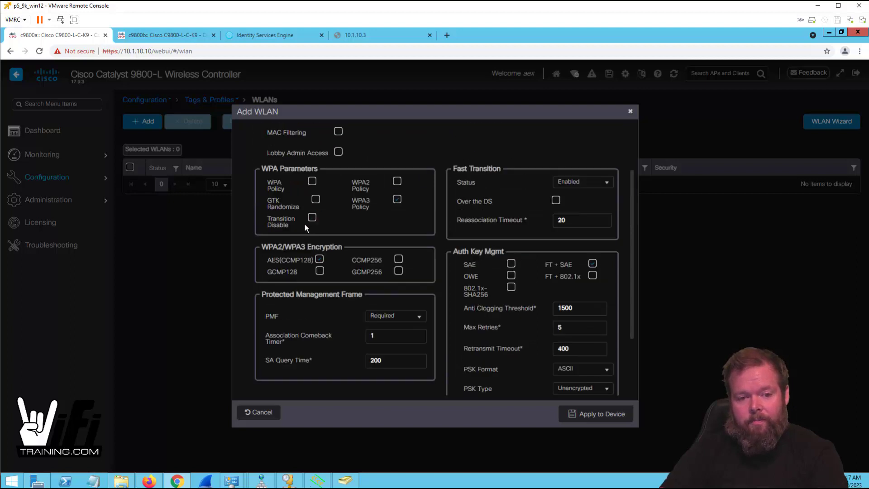
pyautogui.click(398, 270)
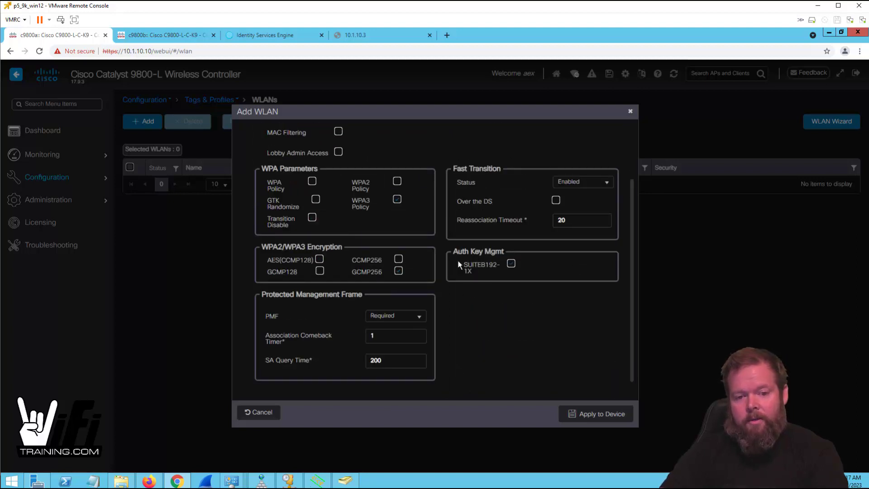
pyautogui.click(320, 259)
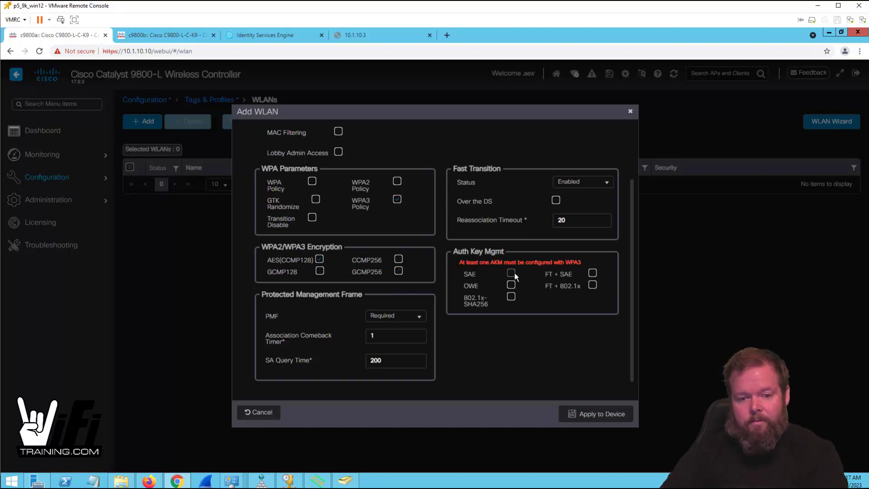
pyautogui.click(592, 274)
pyautogui.scroll(-2, 578, 286)
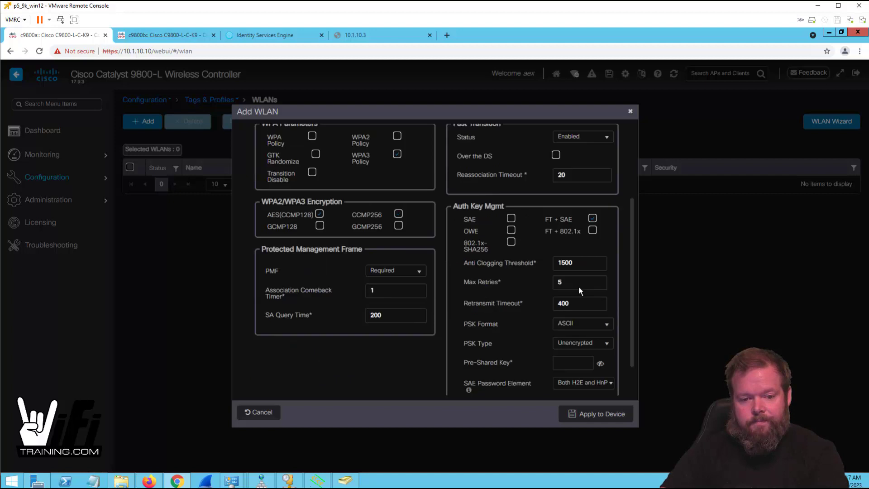
# - Enter the WLAN's pre-shared key, correcting a mistyped first attempt
pyautogui.click(571, 317)
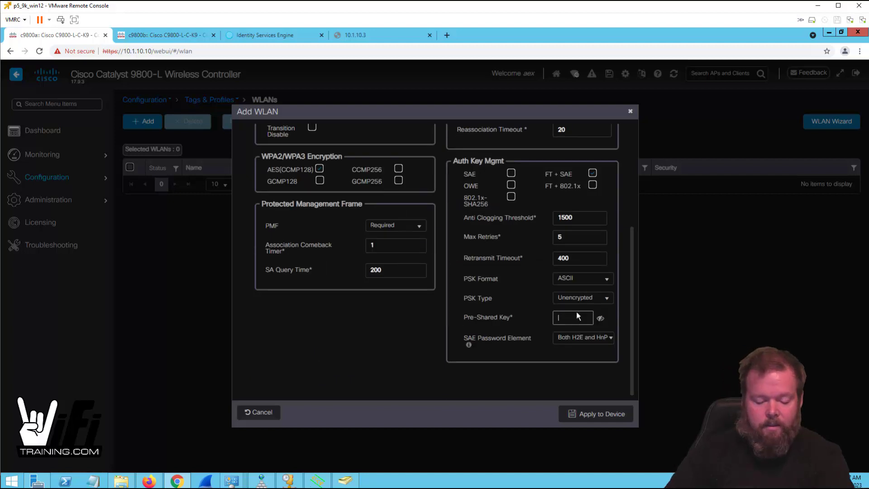
pyautogui.write('password')
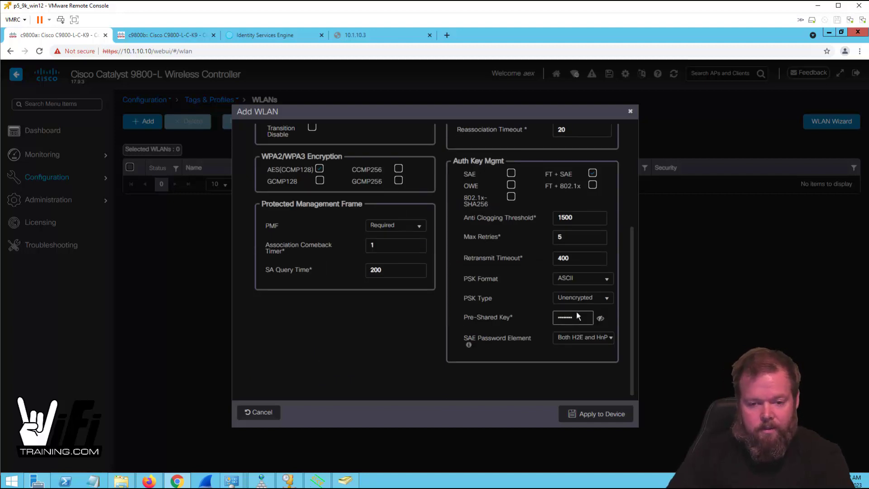
pyautogui.press('BackSpace')
pyautogui.press('BackSpace')
pyautogui.press('BackSpace')
pyautogui.press('BackSpace')
pyautogui.write('password')
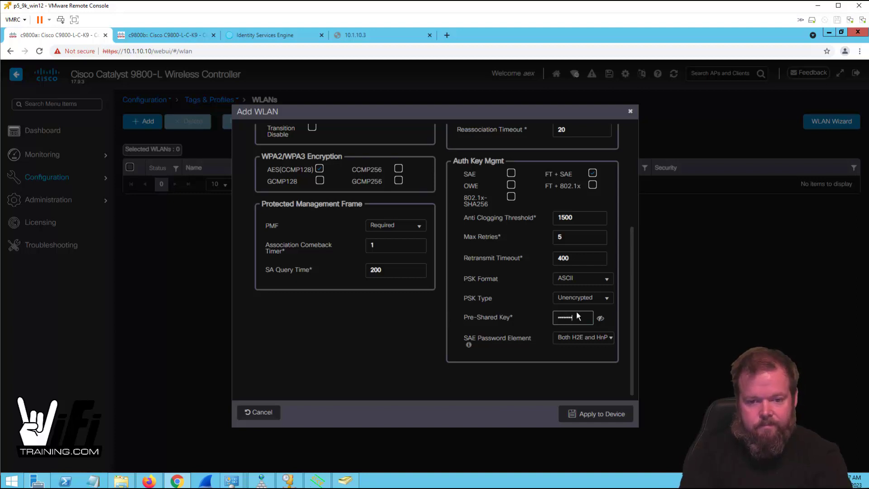
# - Set SAE Password Element to Hash to Element Only and apply the WLAN to the device
pyautogui.click(574, 339)
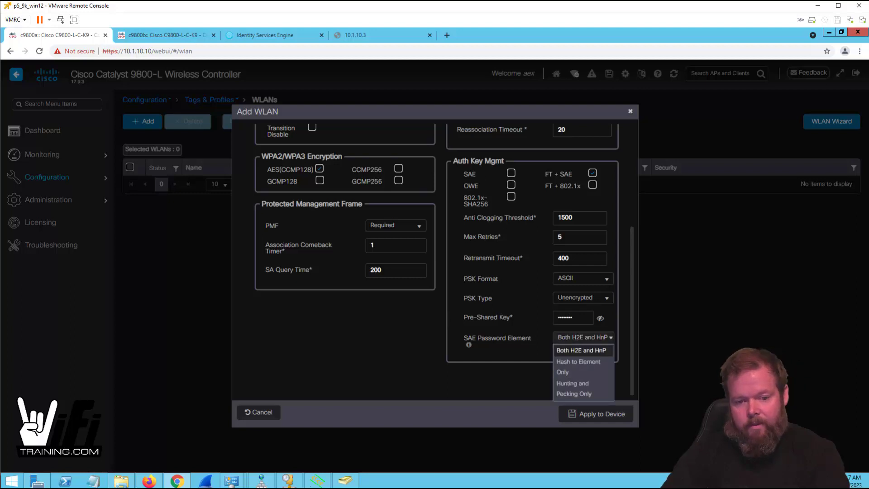
pyautogui.tripleClick(539, 337)
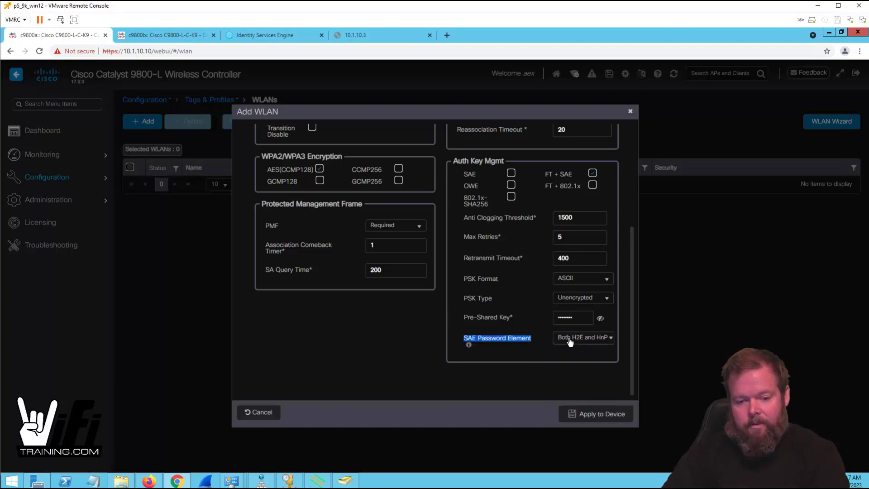
pyautogui.click(593, 341)
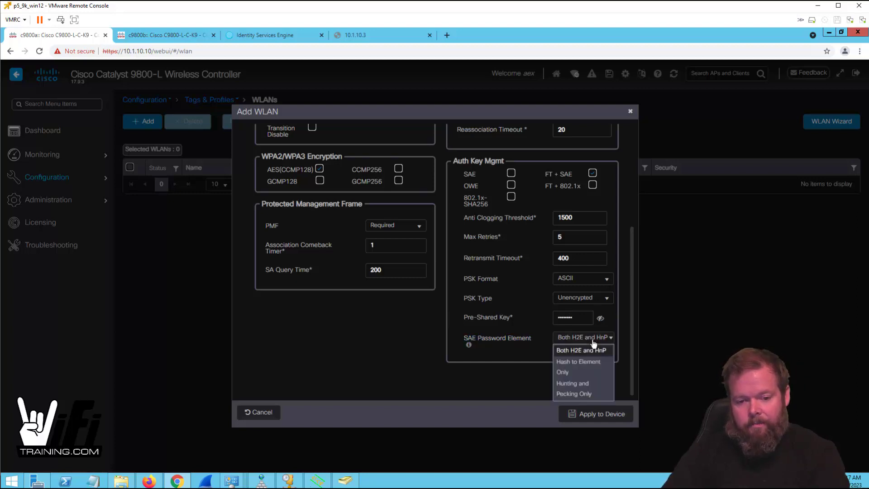
pyautogui.click(582, 370)
pyautogui.click(595, 413)
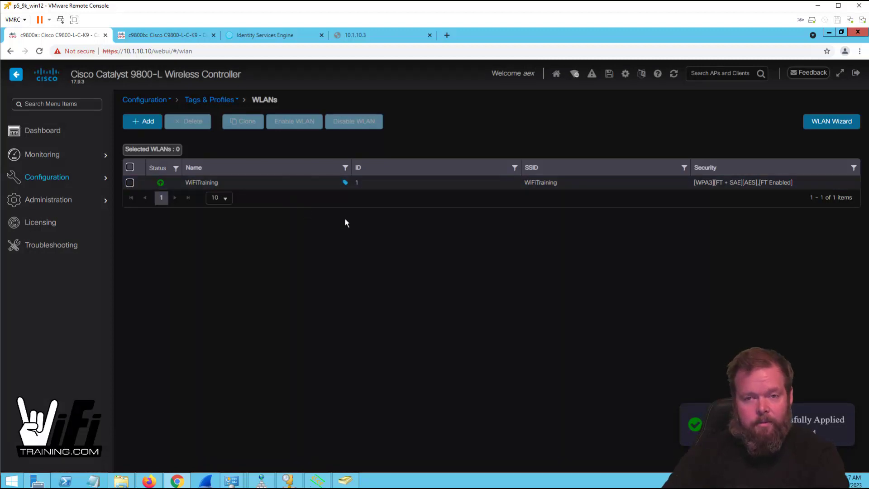
# - Re-enter the pre-shared key on WiFiTraining's Security tab
pyautogui.click(262, 183)
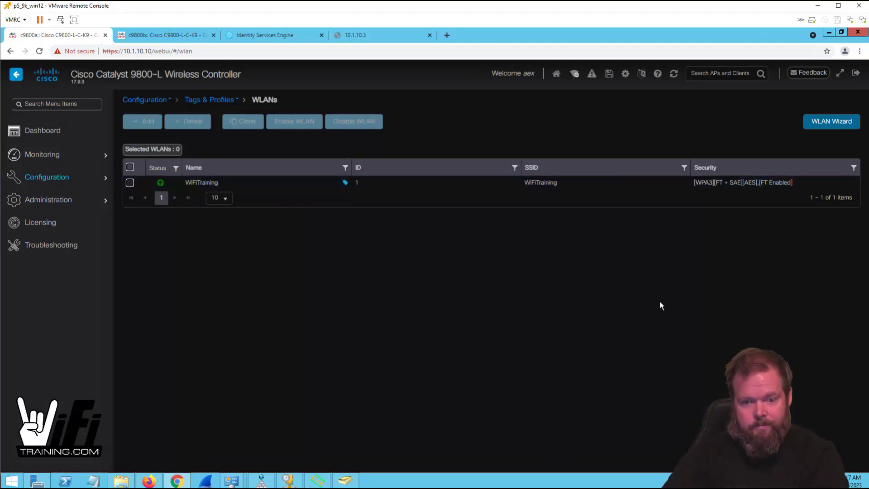
pyautogui.click(527, 154)
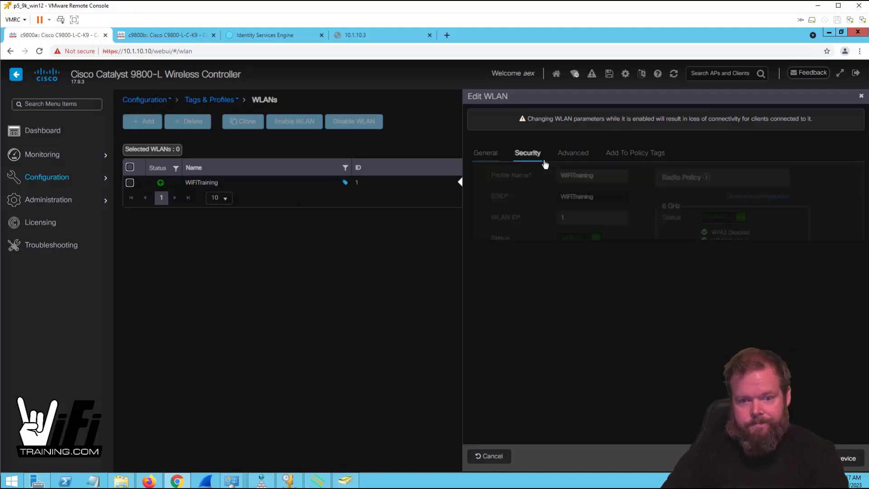
pyautogui.scroll(-2, 755, 295)
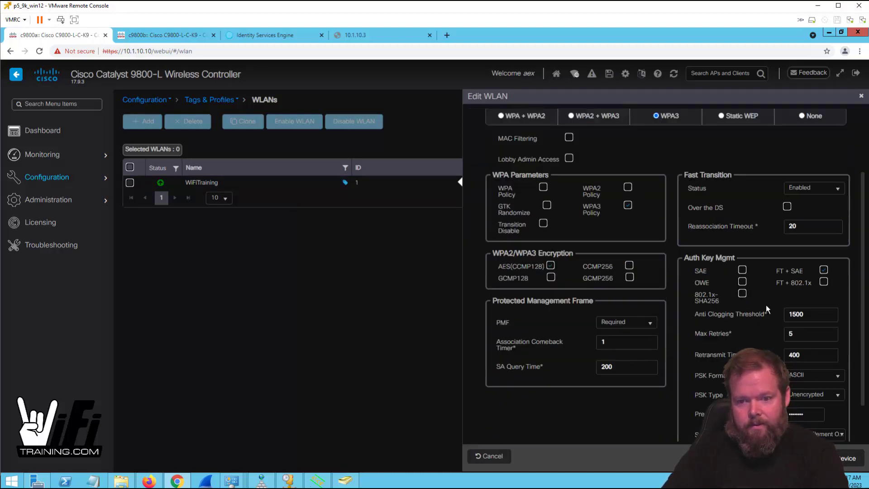
pyautogui.scroll(-1, 769, 312)
pyautogui.click(804, 369)
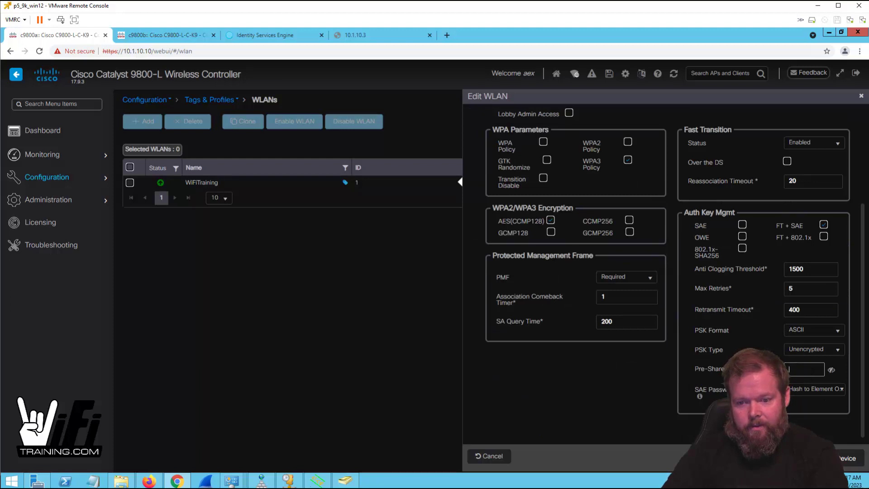
pyautogui.write('password')
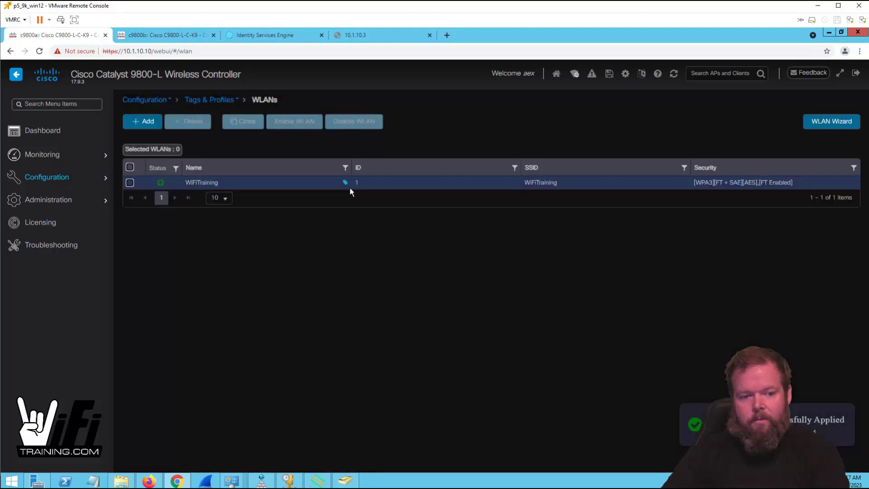
# - Check WiFiTraining's Add To Policy Tags tab, then cancel without changes
pyautogui.click(276, 186)
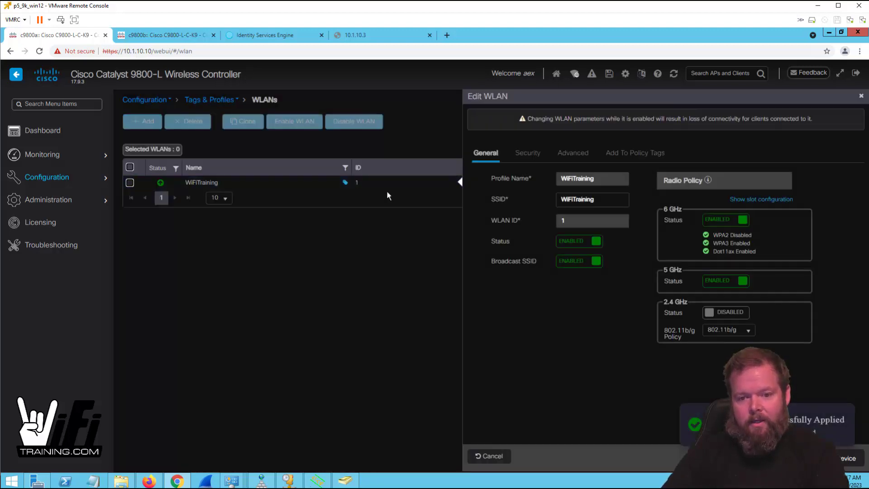
pyautogui.click(635, 152)
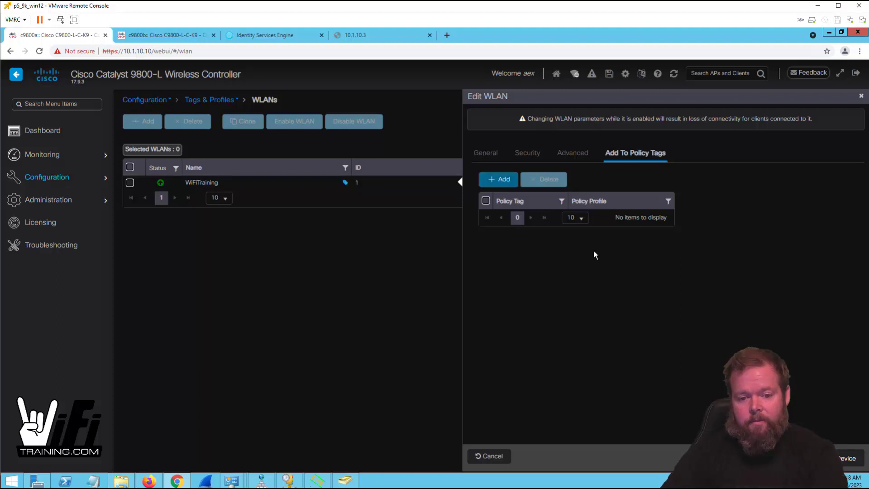
pyautogui.click(496, 458)
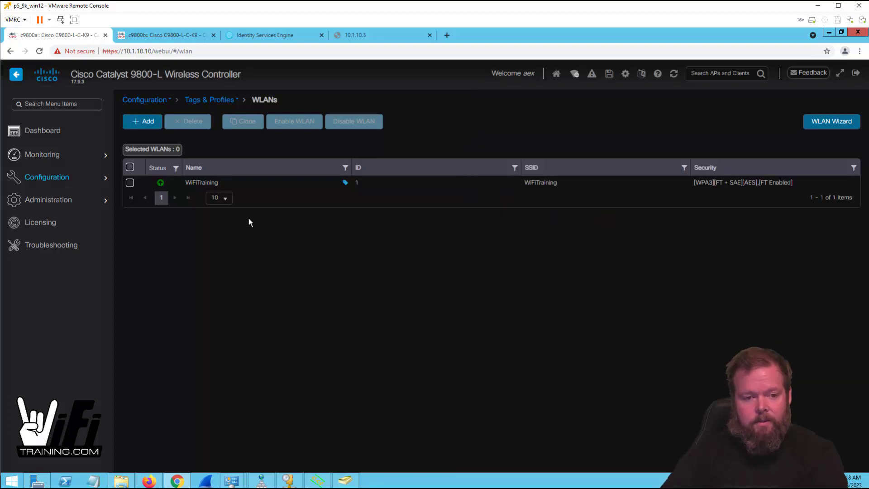
pyautogui.click(220, 100)
# - In default-policy-tag, add a WiFiTraining to WiFiTraining_pp WLAN-policy mapping and Update & Apply
pyautogui.click(191, 245)
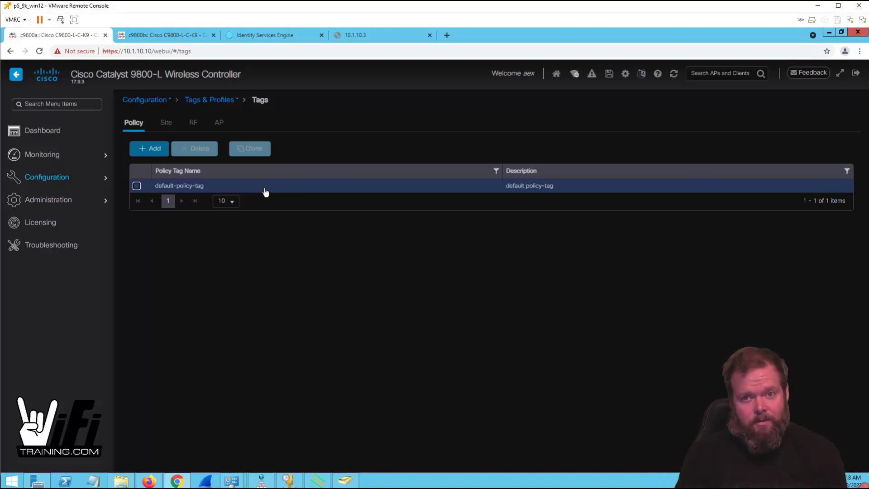
pyautogui.click(195, 186)
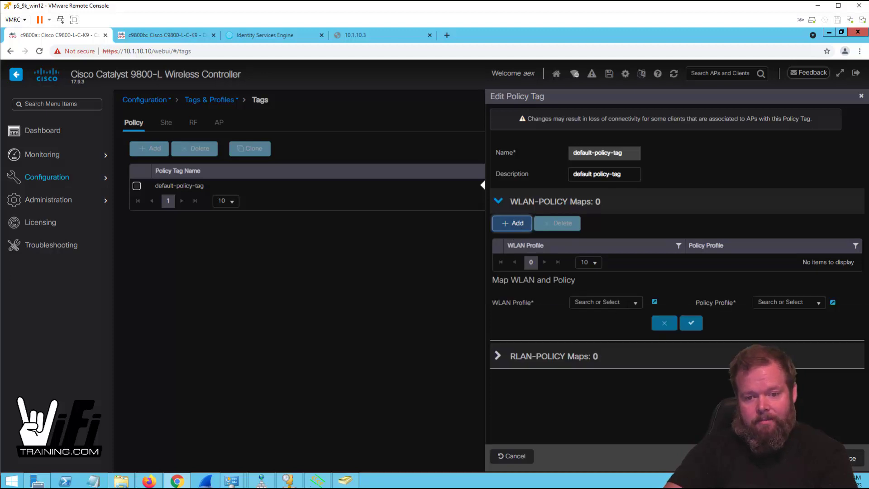
pyautogui.click(633, 302)
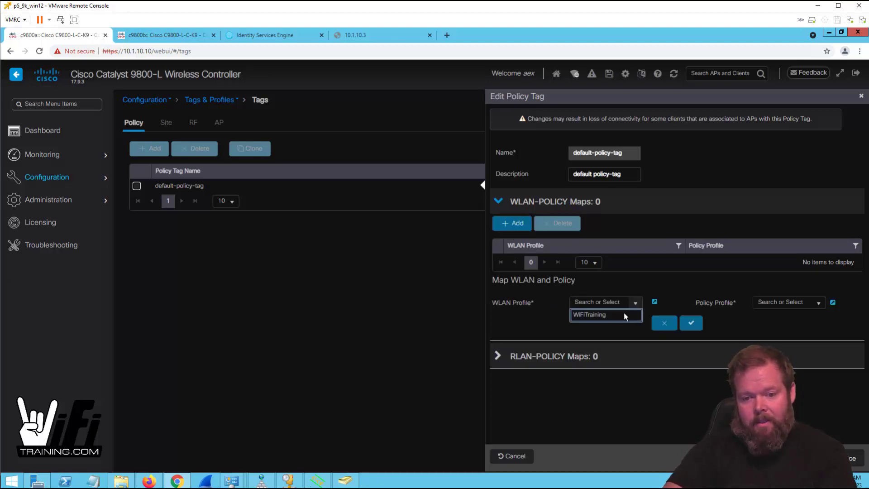
pyautogui.click(819, 303)
pyautogui.click(808, 327)
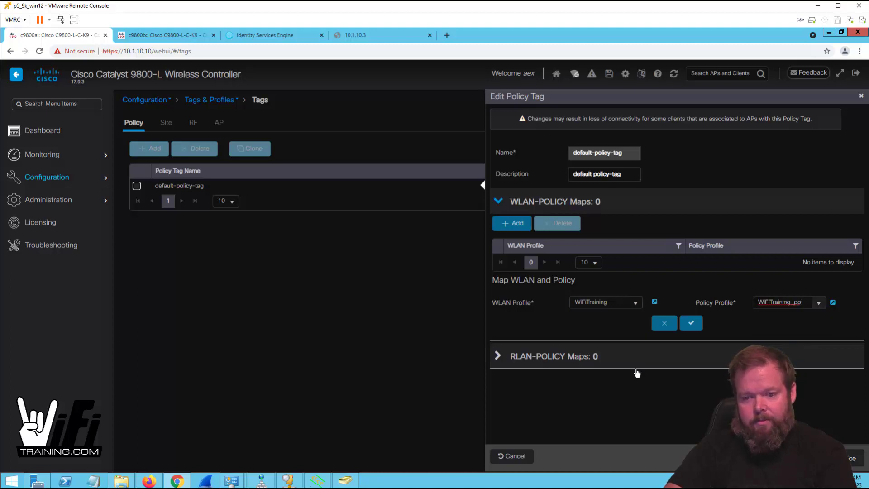
pyautogui.click(691, 322)
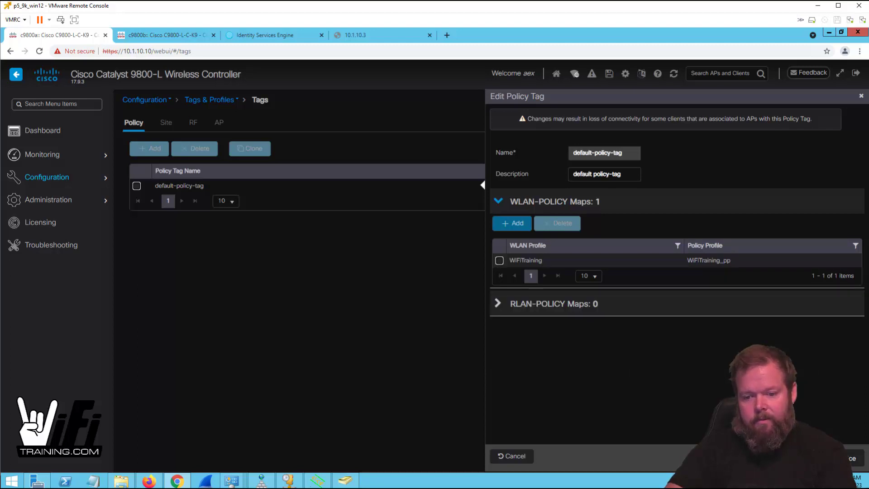
pyautogui.click(852, 457)
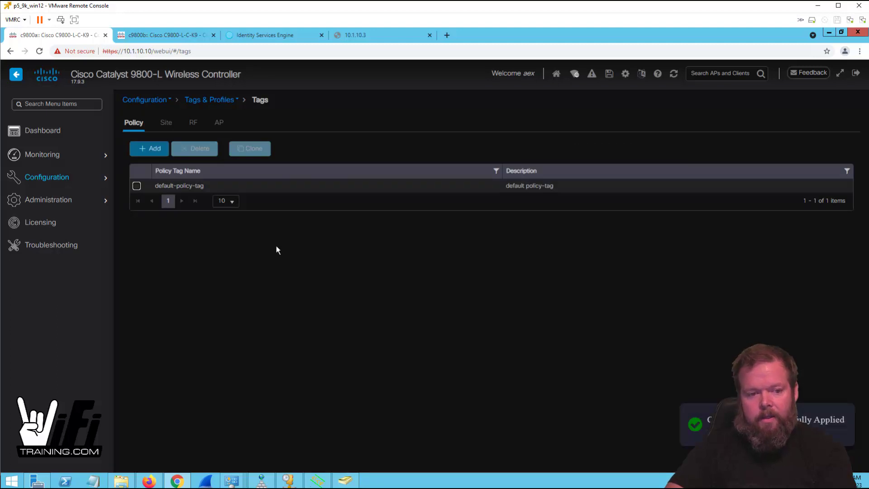
# - Open Flex-9136i-01's configuration viewer from Monitoring > Wireless > AP Statistics
pyautogui.click(54, 156)
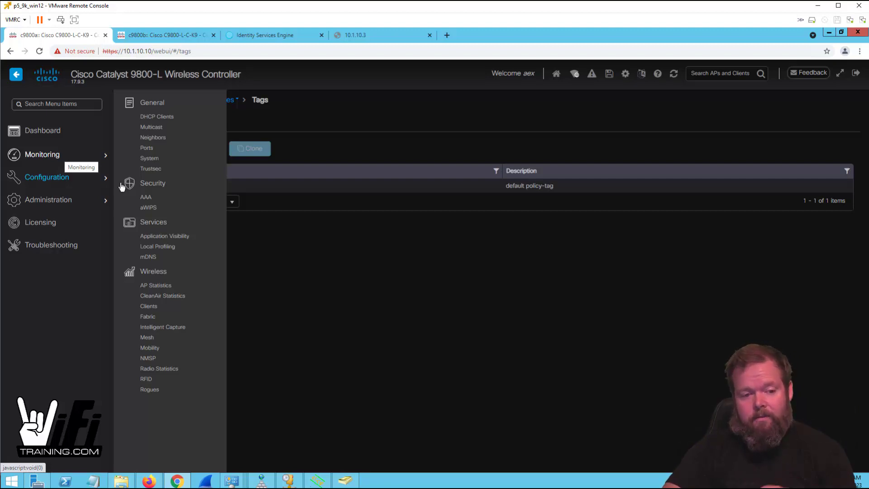
pyautogui.click(154, 285)
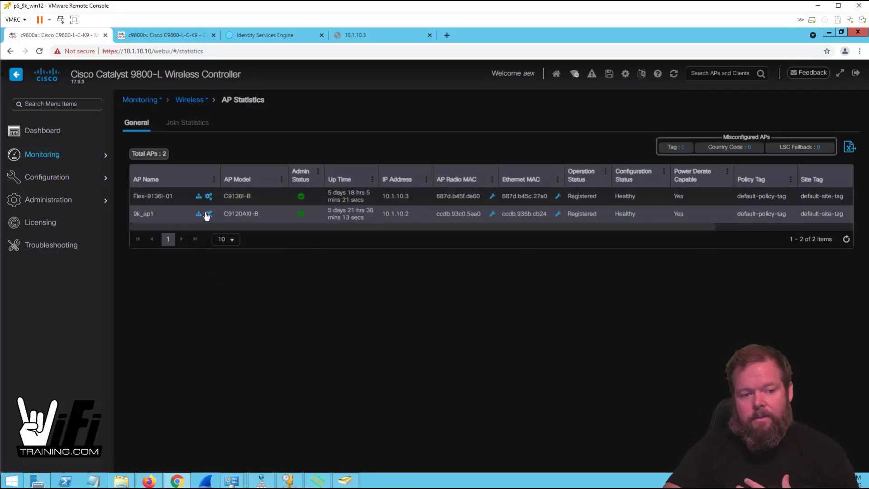
pyautogui.click(198, 198)
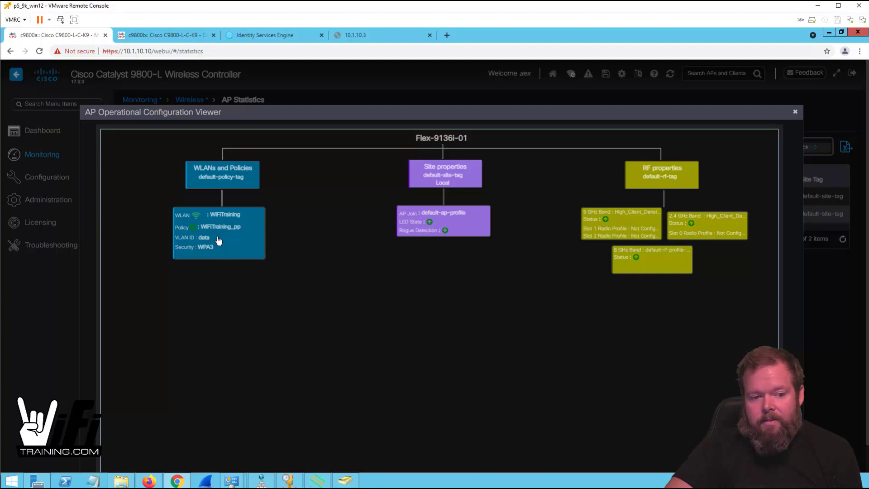
# - Review the WPA3 security, default-site-tag and default-ap-profile entries, then close the viewer
pyautogui.moveTo(213, 249); pyautogui.dragTo(176, 247)
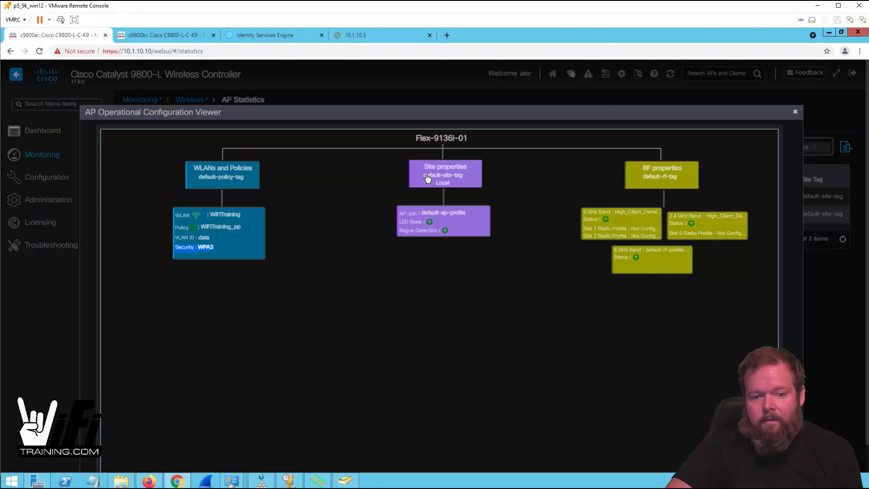
pyautogui.moveTo(423, 177); pyautogui.dragTo(460, 181)
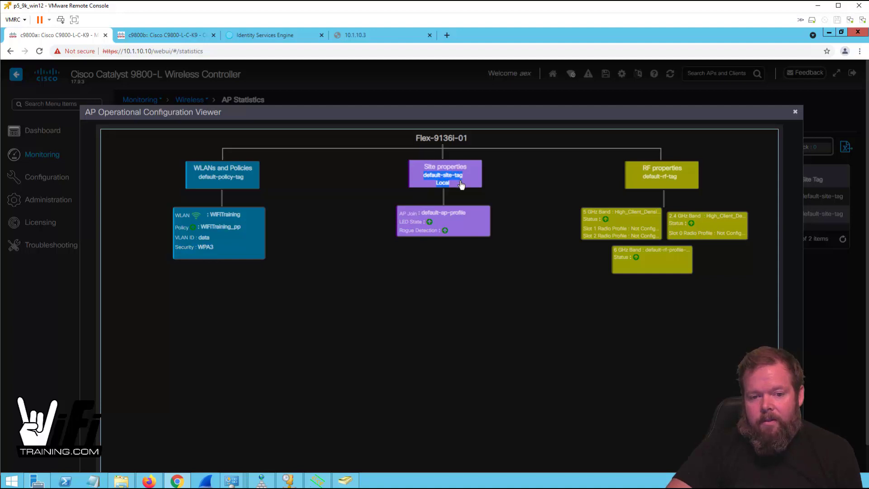
pyautogui.moveTo(422, 214); pyautogui.dragTo(471, 213)
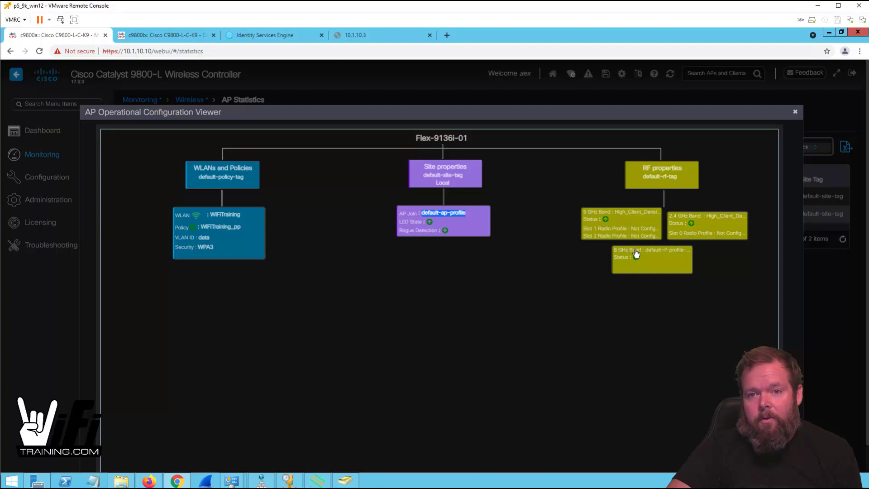
pyautogui.scroll(-1, 638, 258)
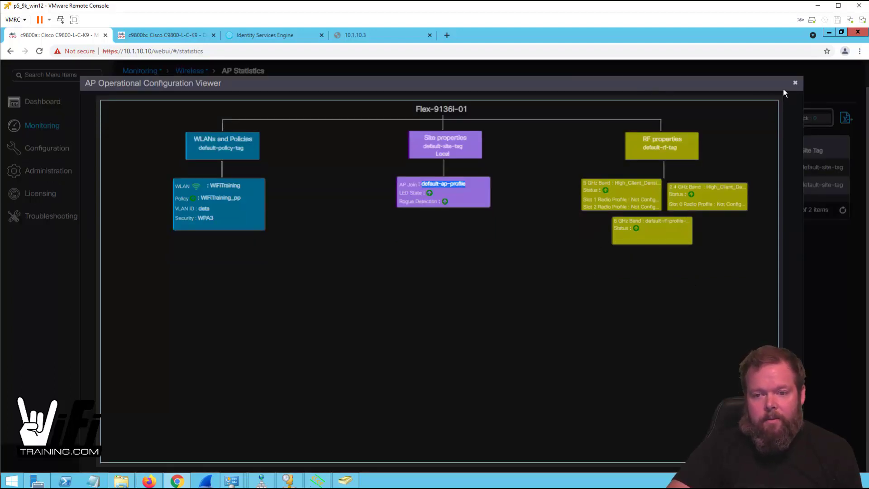
pyautogui.click(795, 84)
pyautogui.scroll(1, 403, 319)
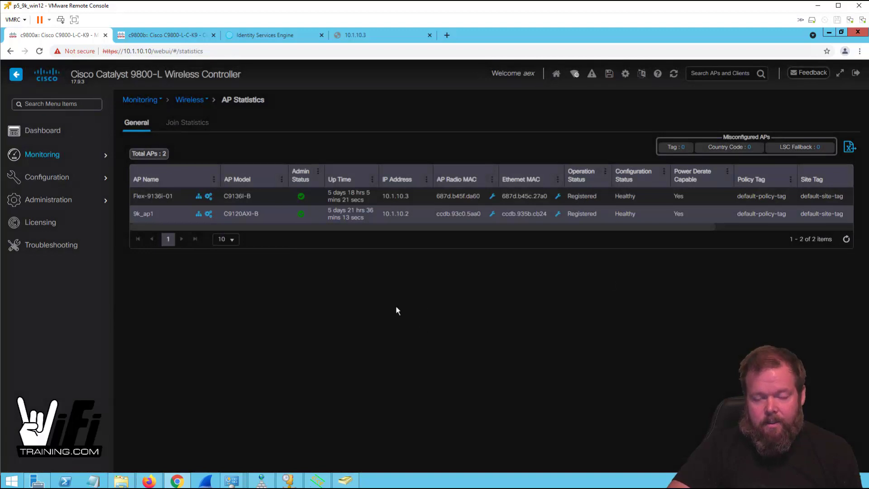